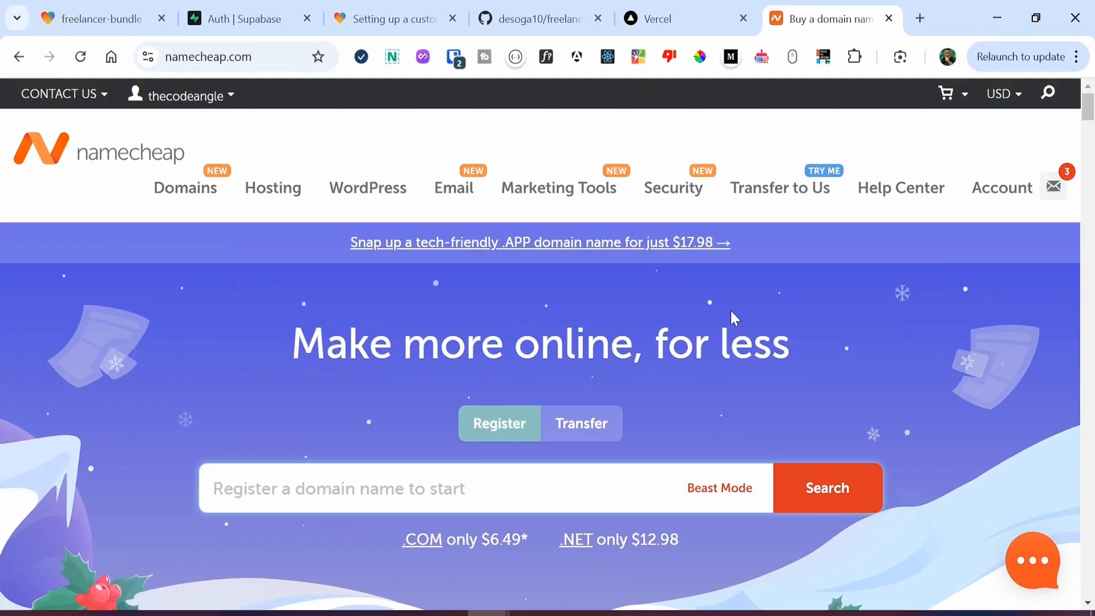
# Step: Switch from the Namecheap homepage to the Vercel projects overview tab
pyautogui.click(687, 7)
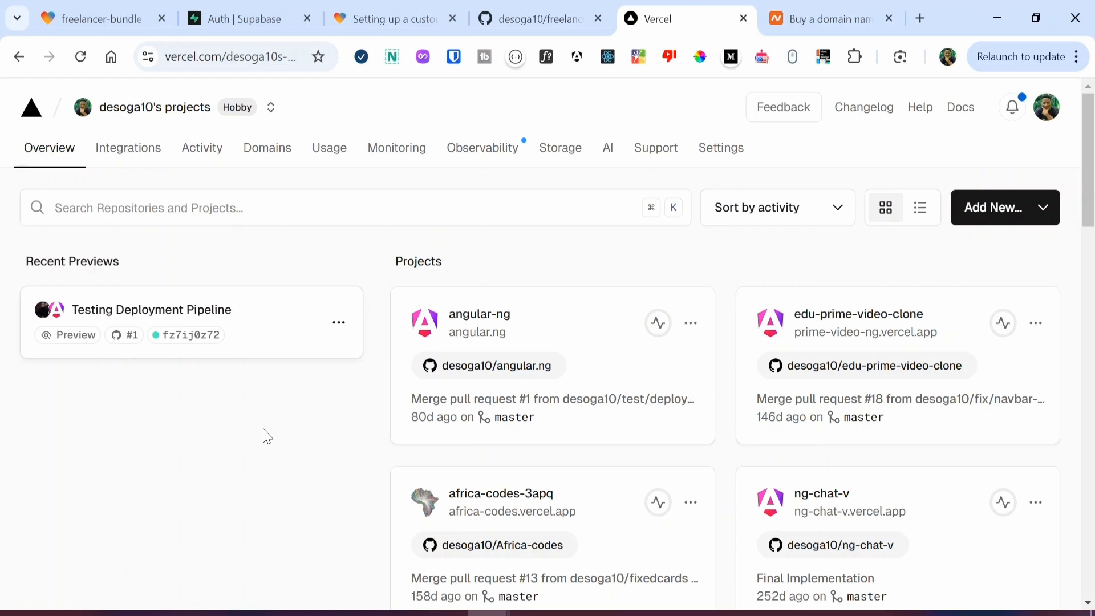
# Step: Return to the Lovable editor showing the freelancer-bundle InvoiceApp landing page preview
pyautogui.click(86, 10)
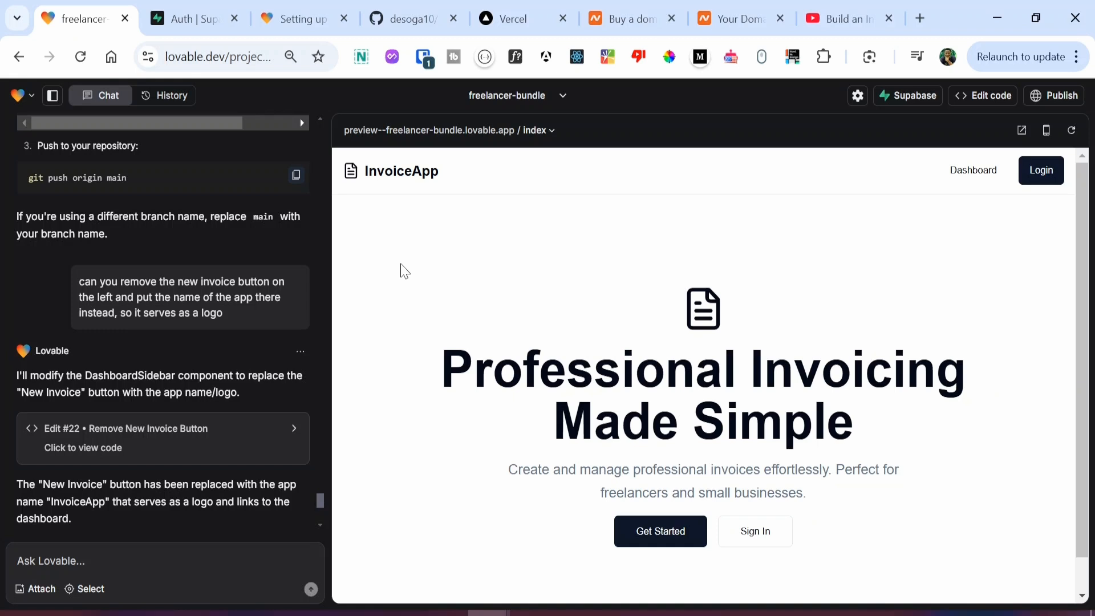
pyautogui.click(819, 10)
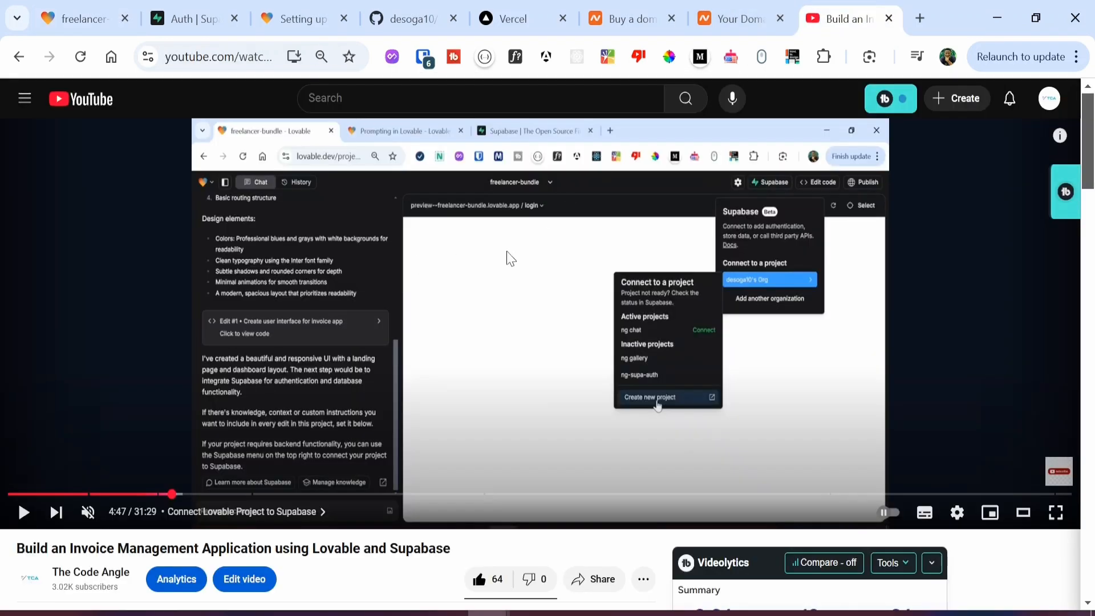
pyautogui.click(431, 338)
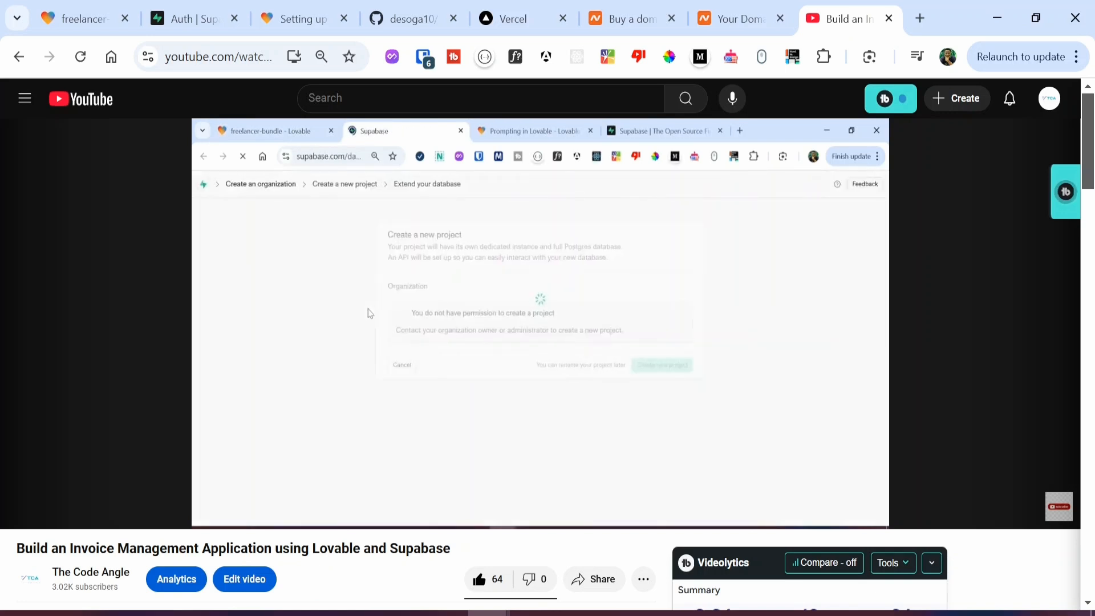
pyautogui.click(213, 368)
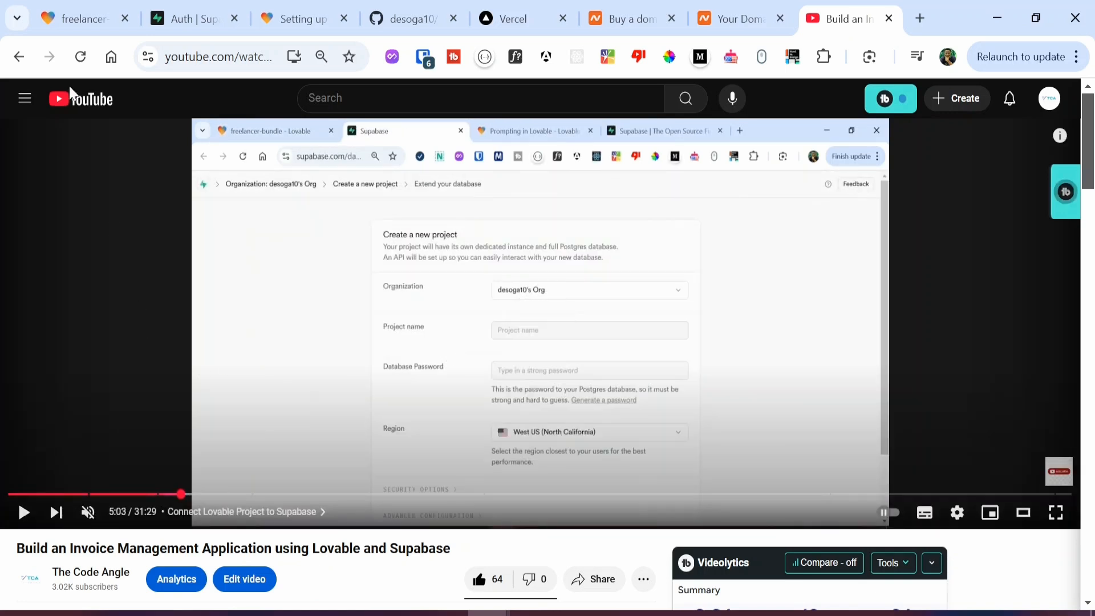
pyautogui.click(83, 19)
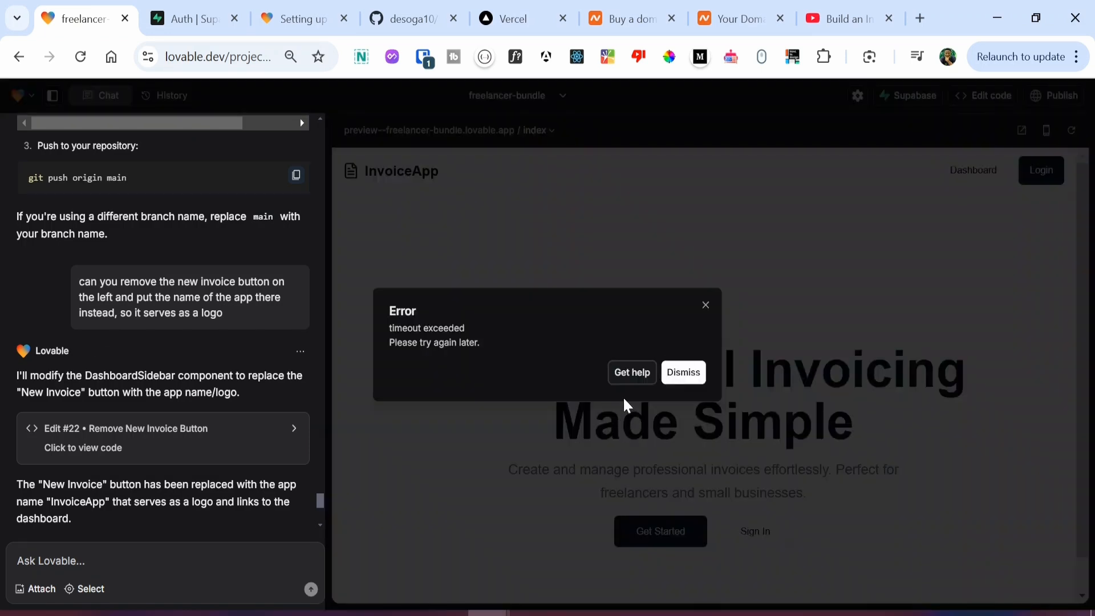
# Step: Dismiss the Lovable timeout error and go to the Namecheap 'Buy a domain' tab
pyautogui.click(675, 376)
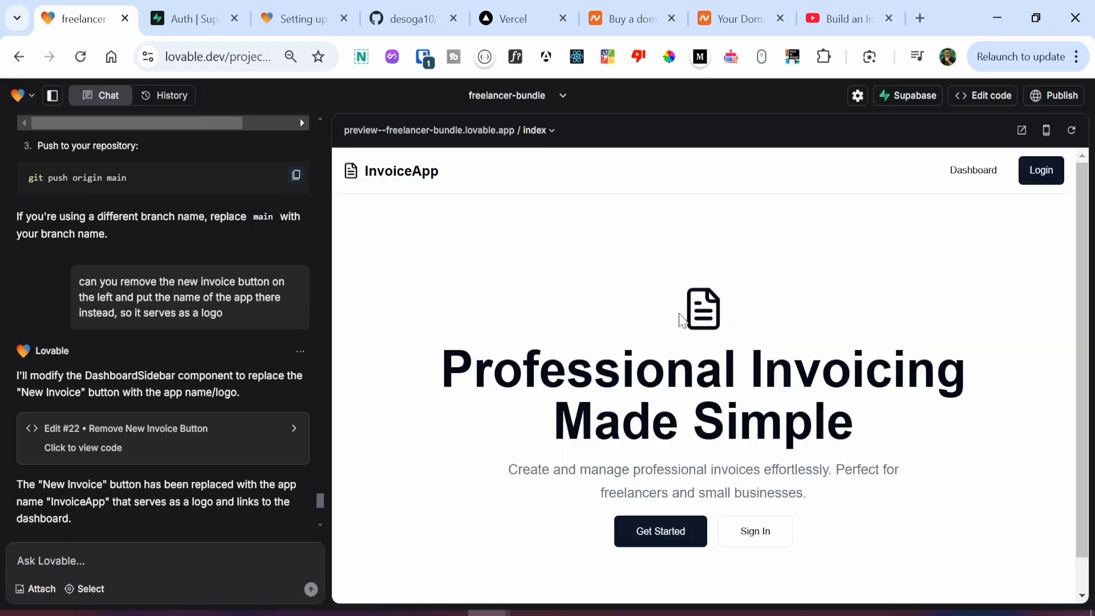
pyautogui.click(633, 16)
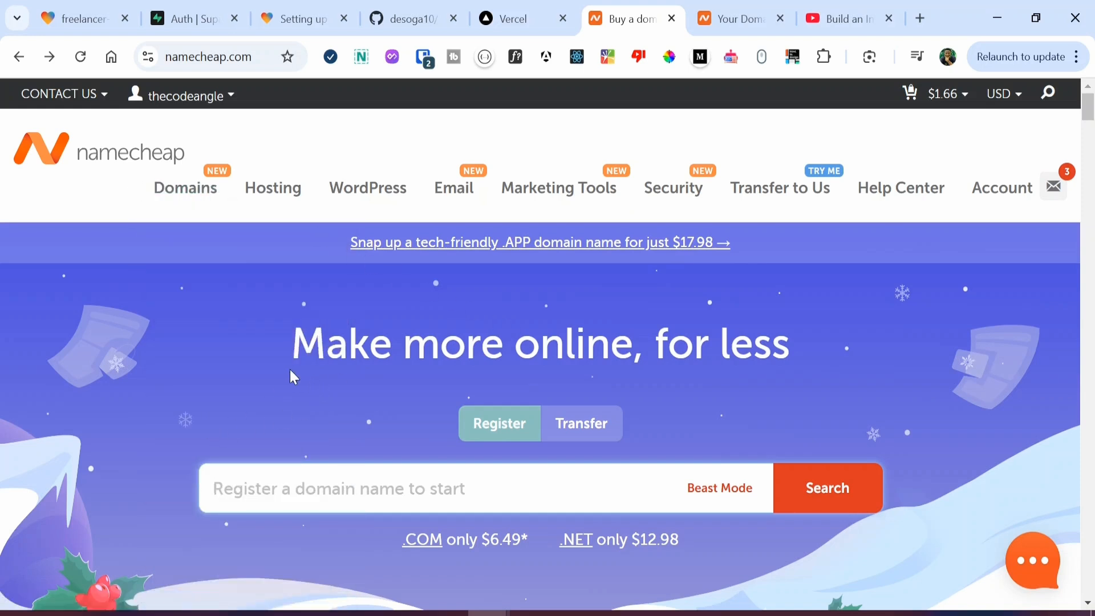
# Step: Search Namecheap for 'invoiceapp': invoiceapp.com is taken, invoiceapp.app suggested at $17.98
pyautogui.scroll(-2, 293, 377)
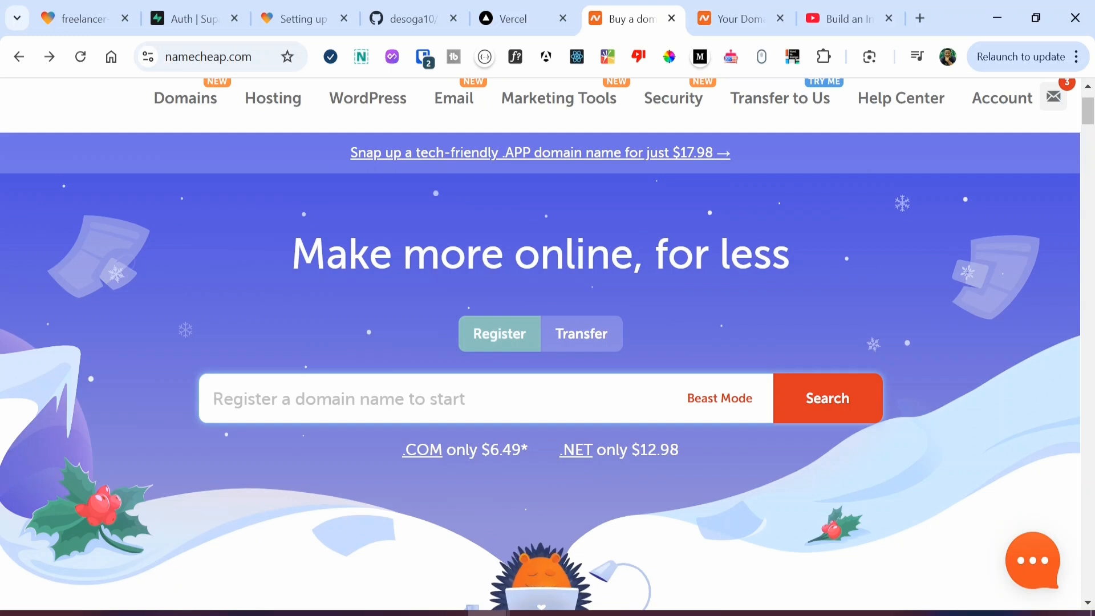
pyautogui.click(112, 23)
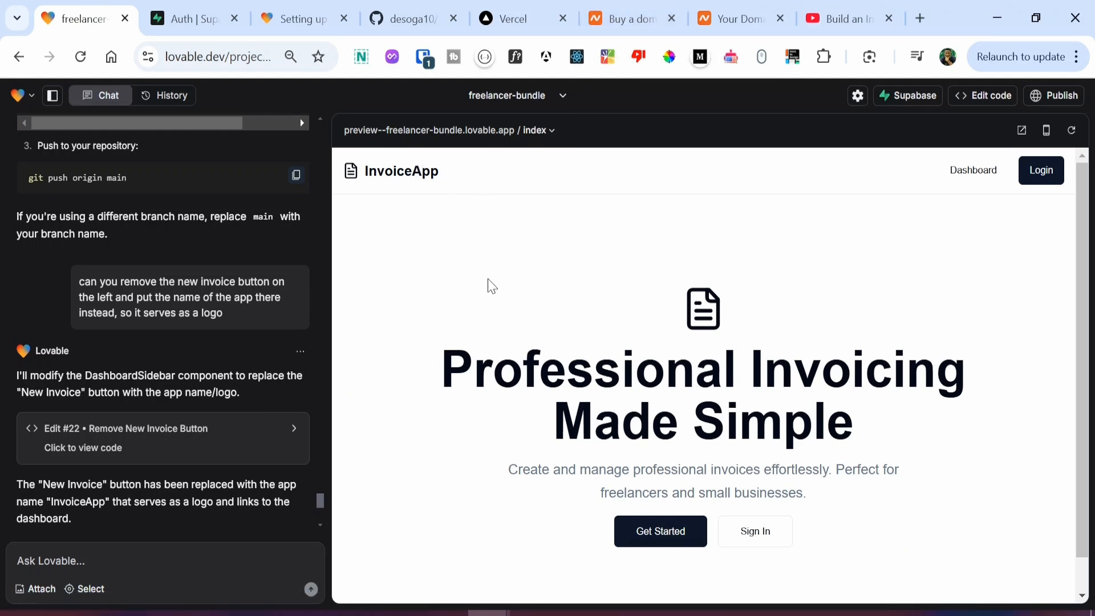
pyautogui.click(627, 20)
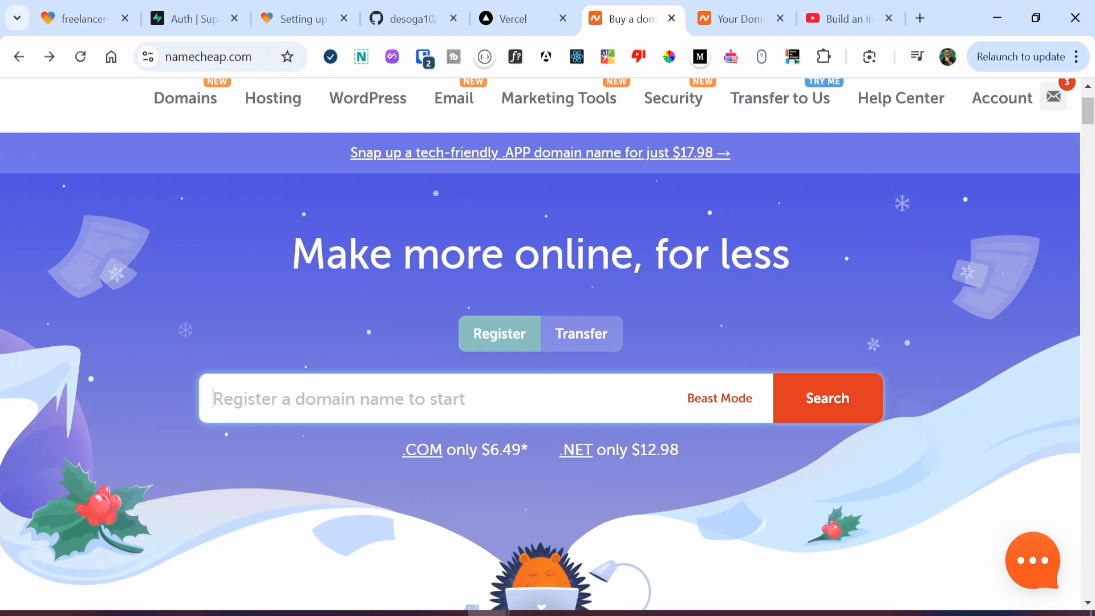
pyautogui.write('invo')
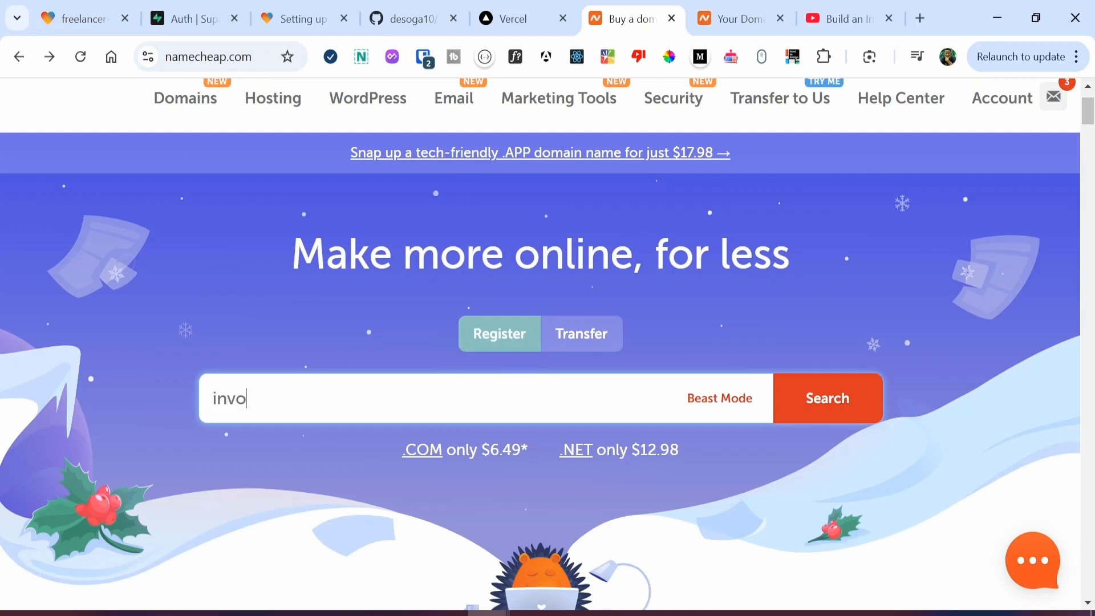
pyautogui.write('iceapp')
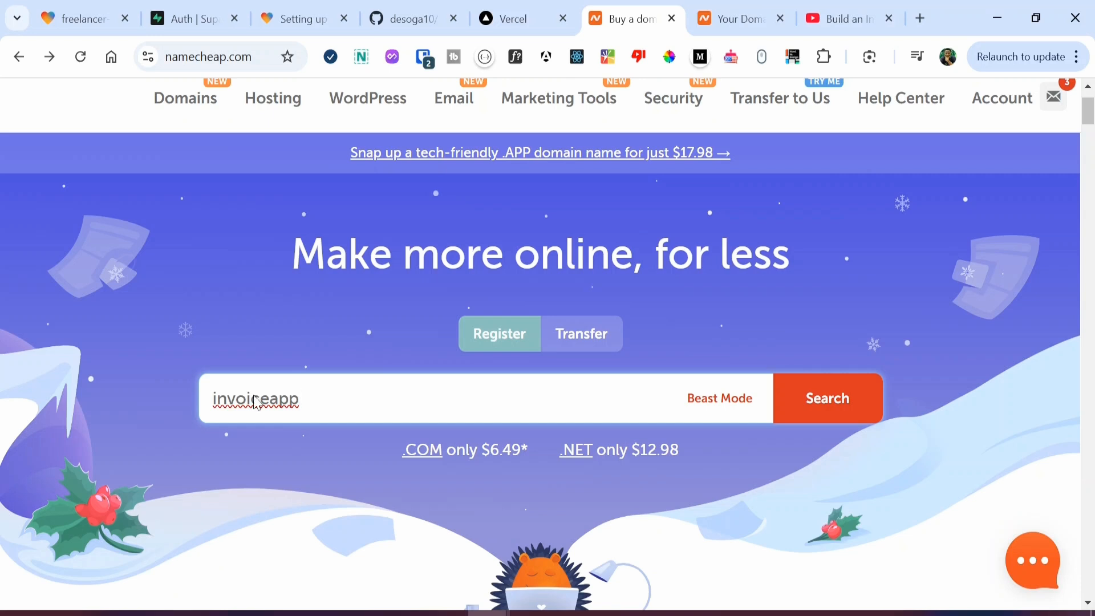
pyautogui.press('Return')
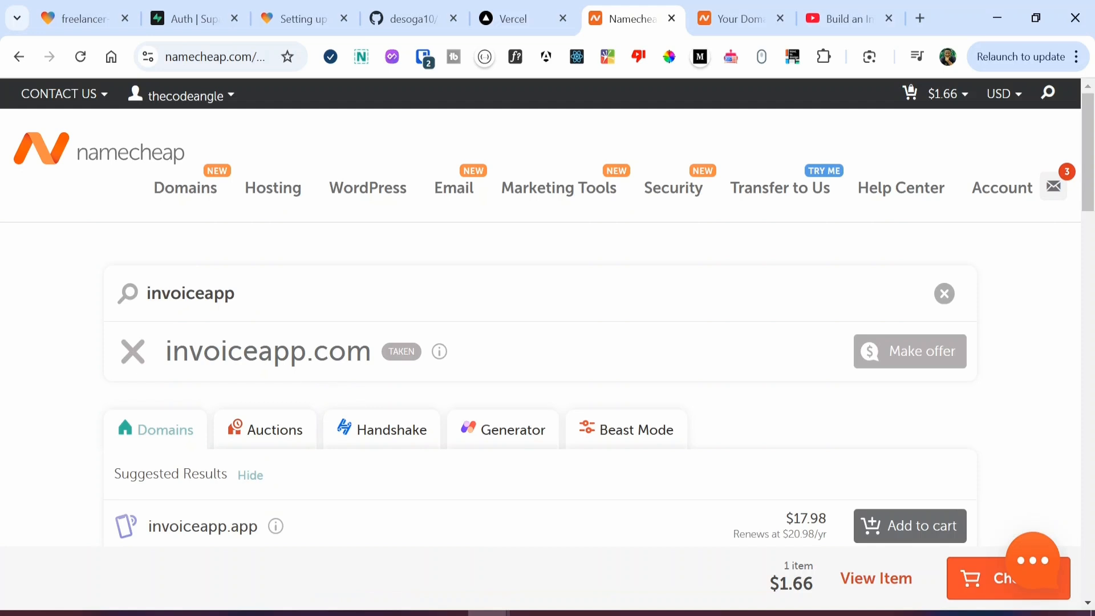
# Step: Scroll through the invoiceapp search results to compare the available domain extensions
pyautogui.moveTo(401, 351)
pyautogui.scroll(-10, 40, 414)
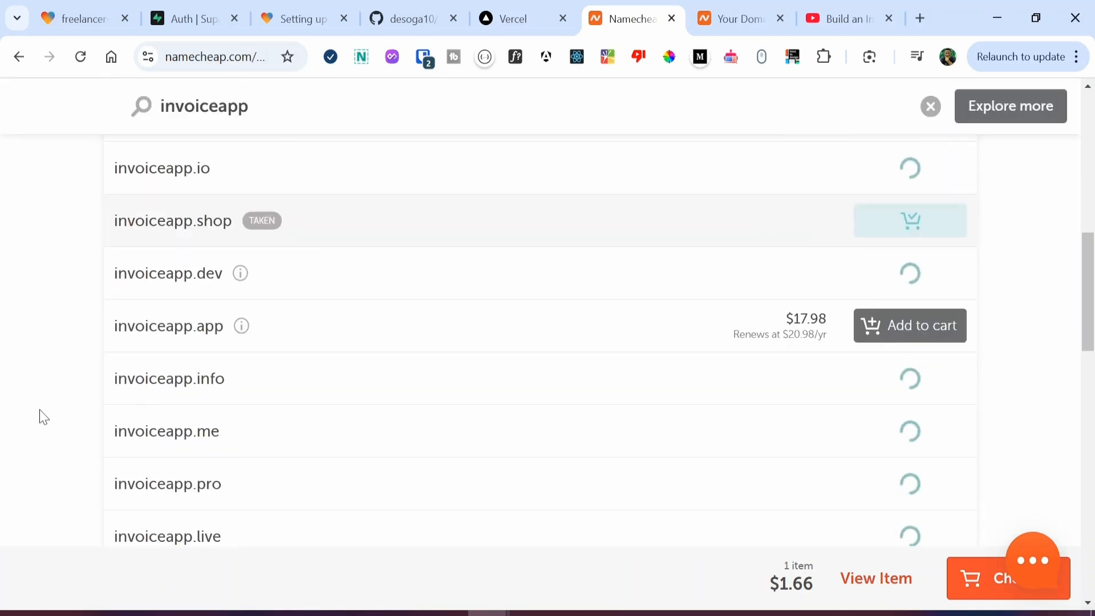
pyautogui.scroll(1, 51, 405)
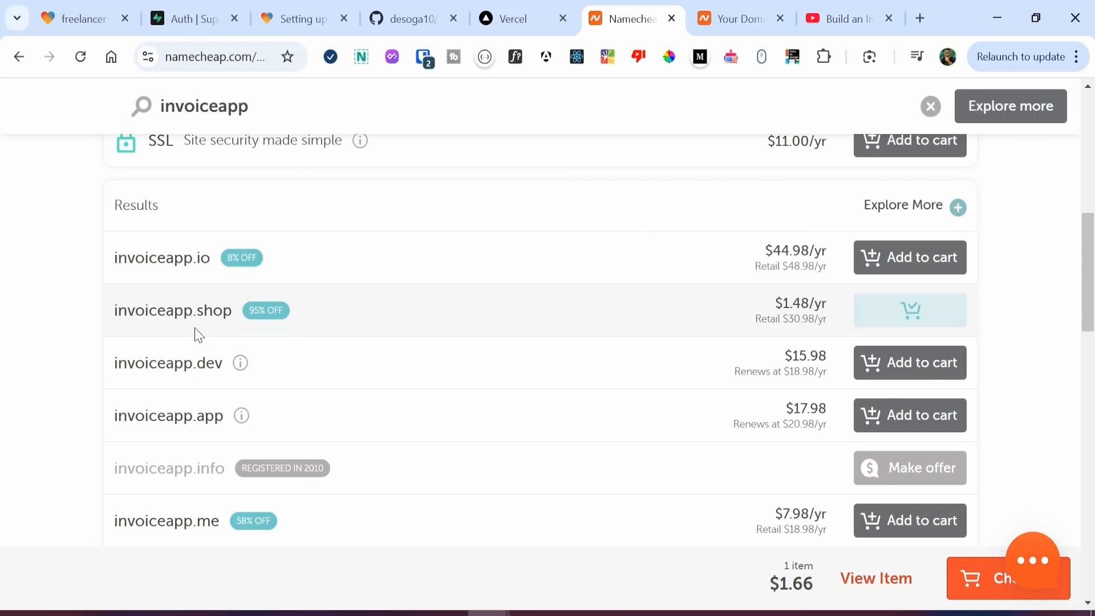
pyautogui.scroll(-2, 202, 337)
pyautogui.scroll(-1, 206, 339)
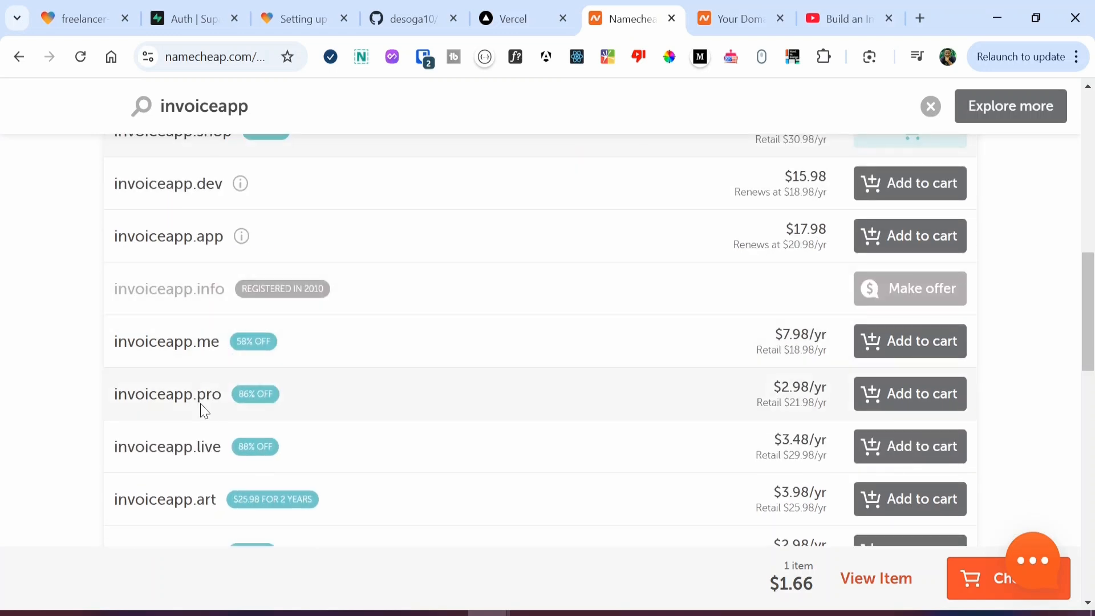
pyautogui.scroll(-2, 219, 419)
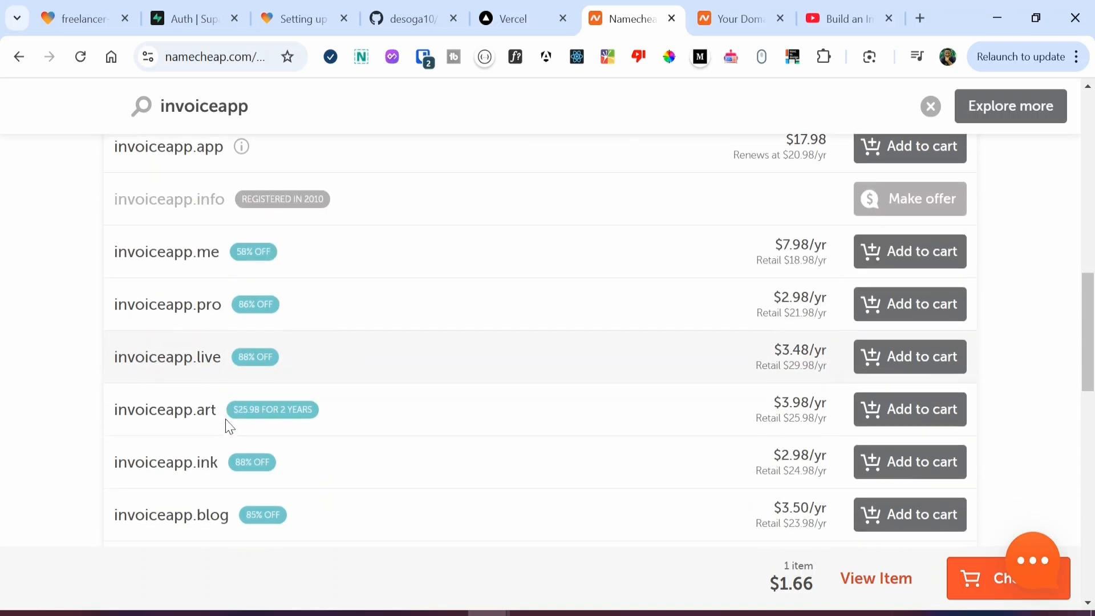
pyautogui.scroll(6, 245, 437)
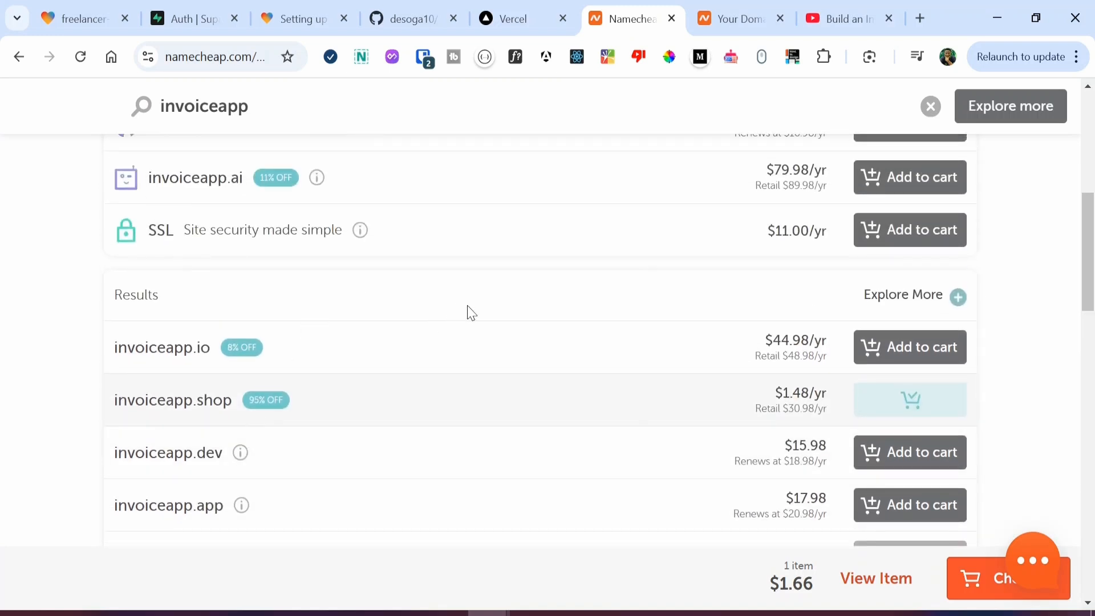
pyautogui.scroll(1, 471, 314)
pyautogui.scroll(2, 471, 315)
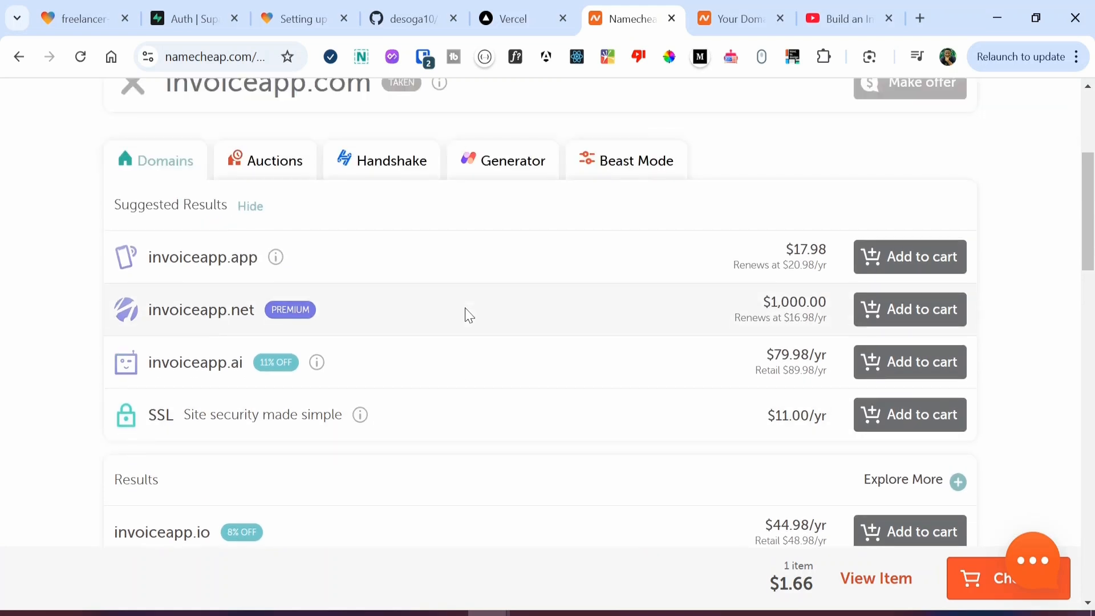
# Step: Find freelance-invoice.site in the Domain List and open its details page
pyautogui.click(747, 16)
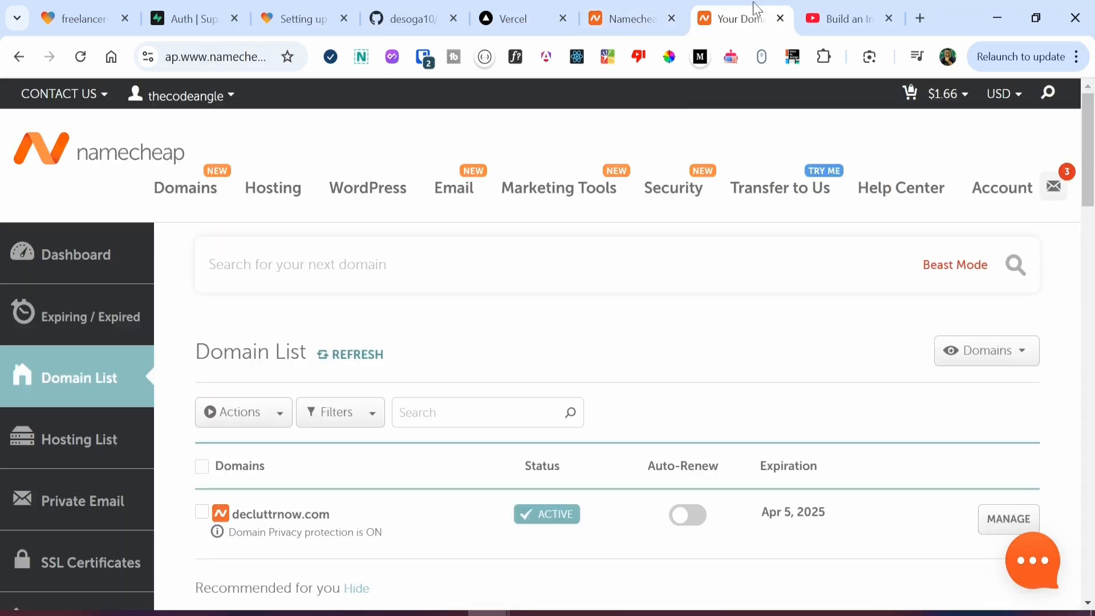
pyautogui.scroll(-3, 434, 342)
pyautogui.scroll(-3, 456, 335)
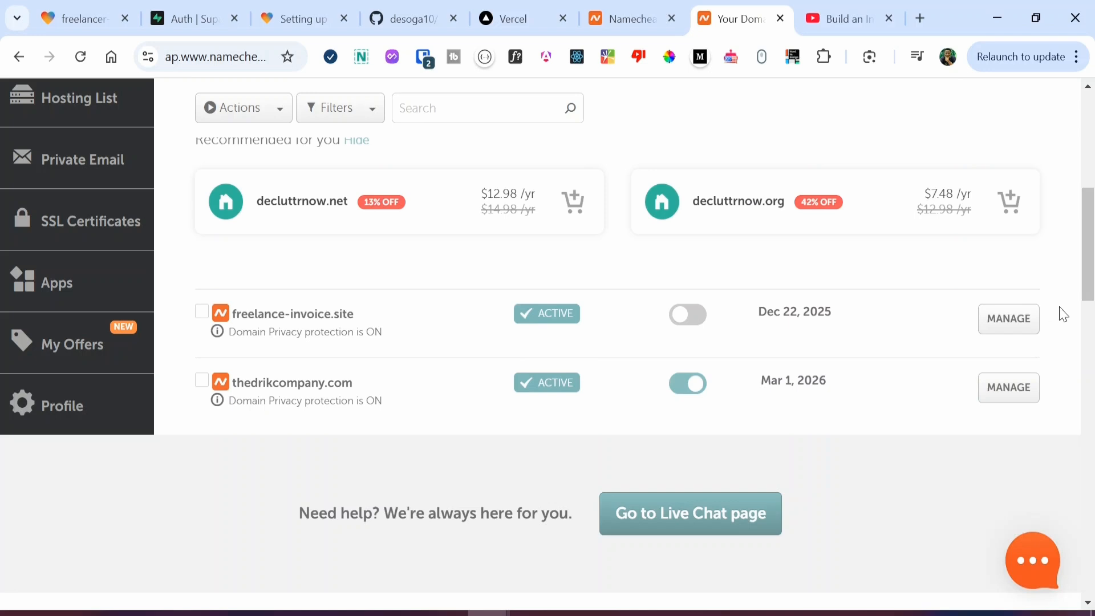
pyautogui.click(1019, 318)
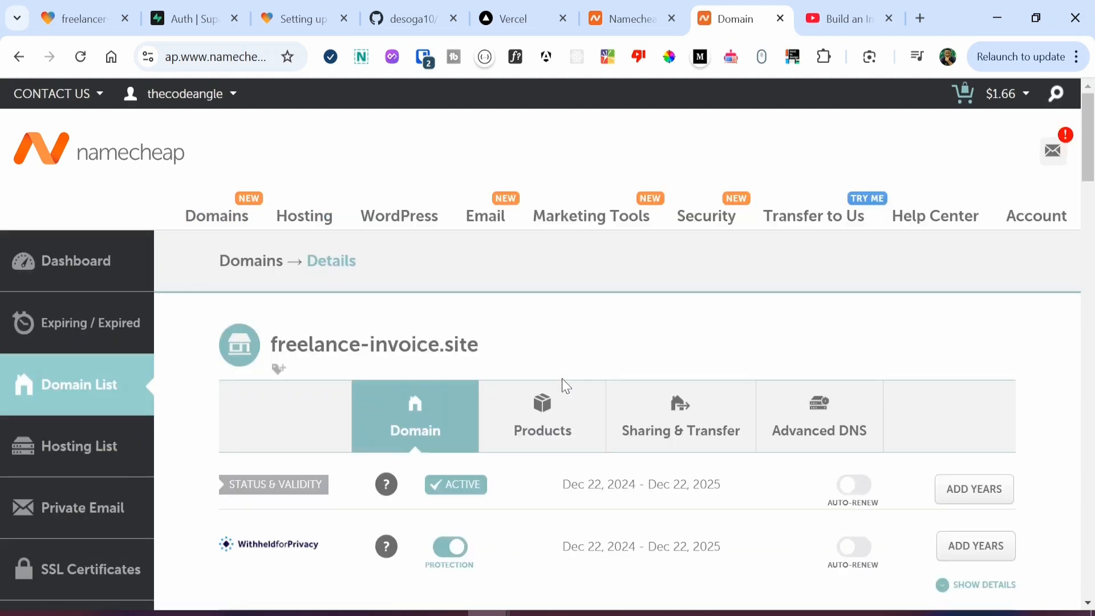
# Step: Review the DNS records for freelance-invoice.site, then return to the Lovable editor
pyautogui.scroll(-3, 590, 329)
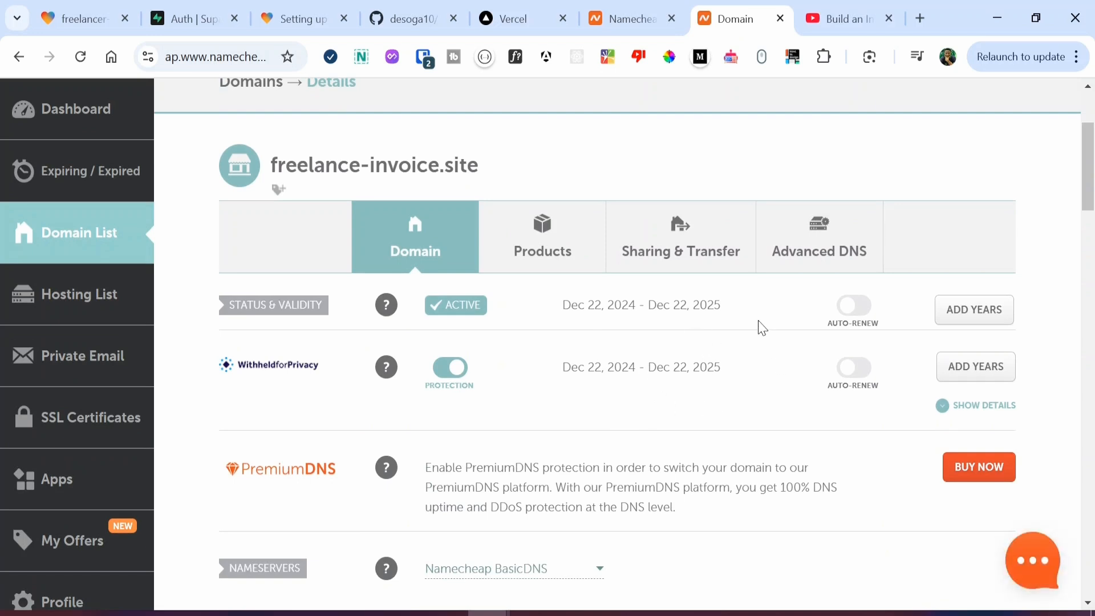
pyautogui.click(811, 265)
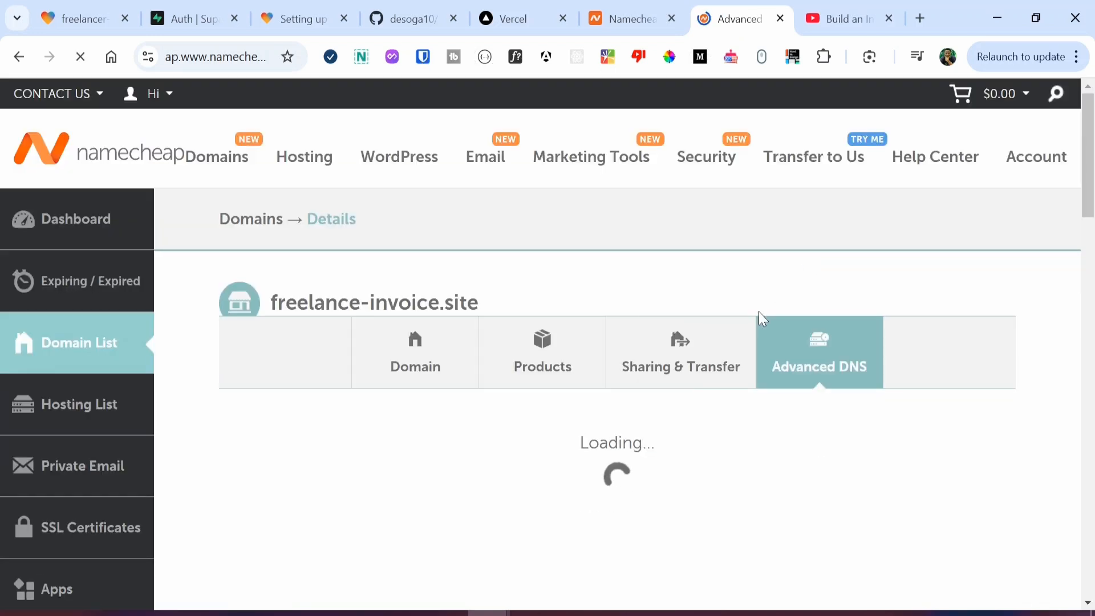
pyautogui.scroll(-1, 610, 410)
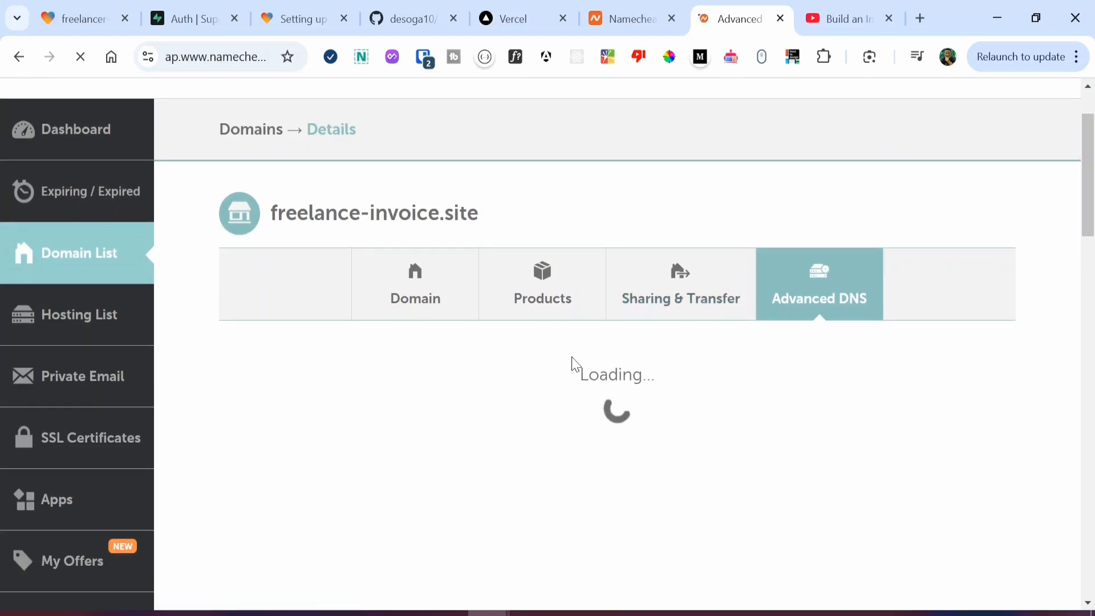
pyautogui.scroll(-3, 539, 397)
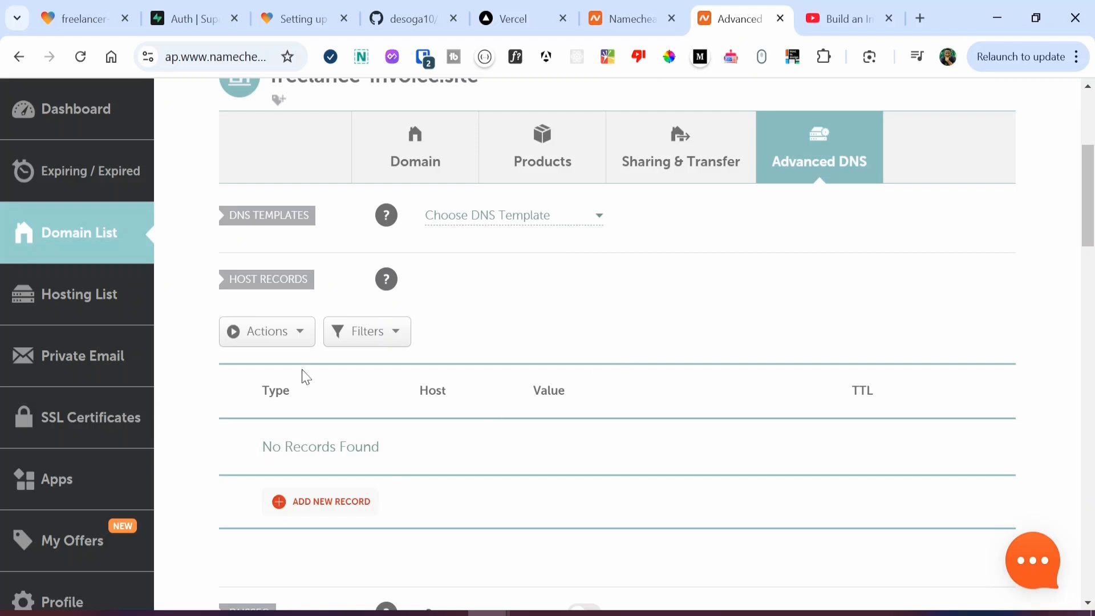
pyautogui.click(86, 19)
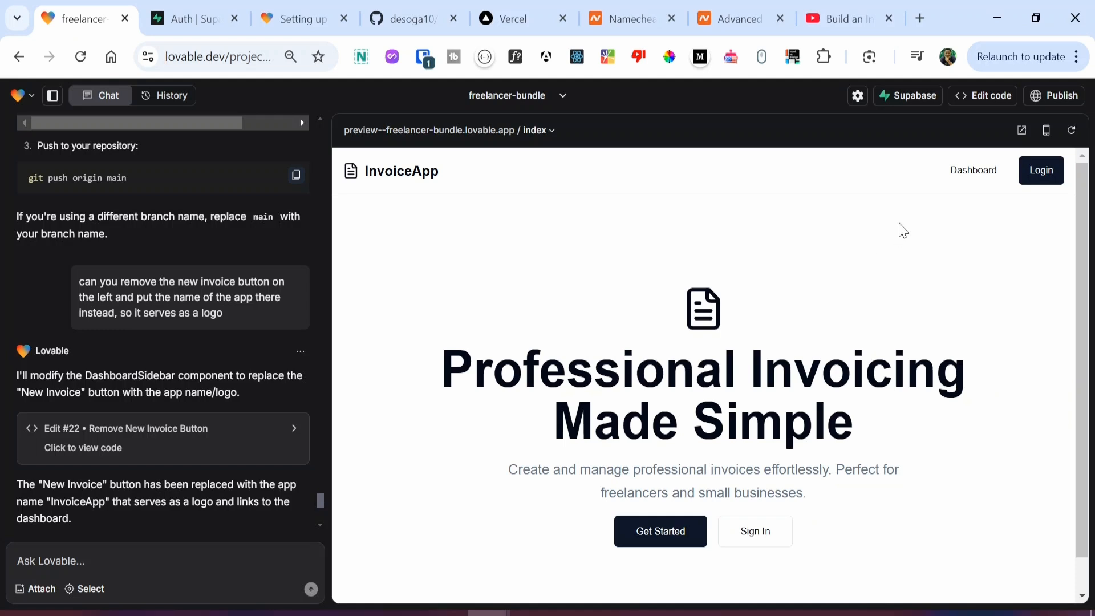
# Step: Open the connected freelancer-bundle repository on GitHub via Lovable's GitHub connection
pyautogui.click(976, 101)
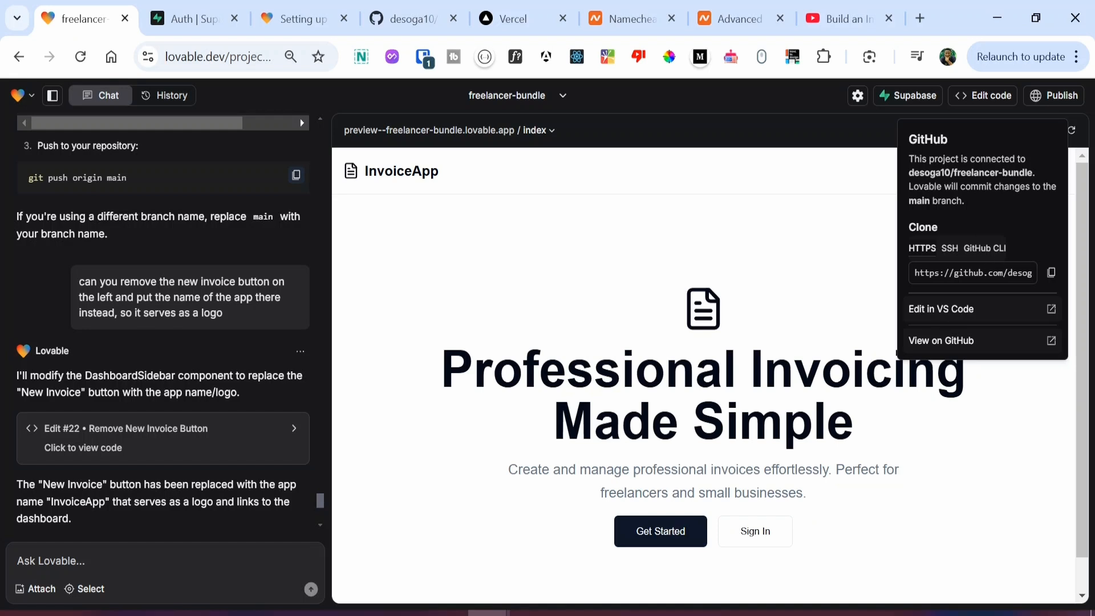
pyautogui.click(406, 19)
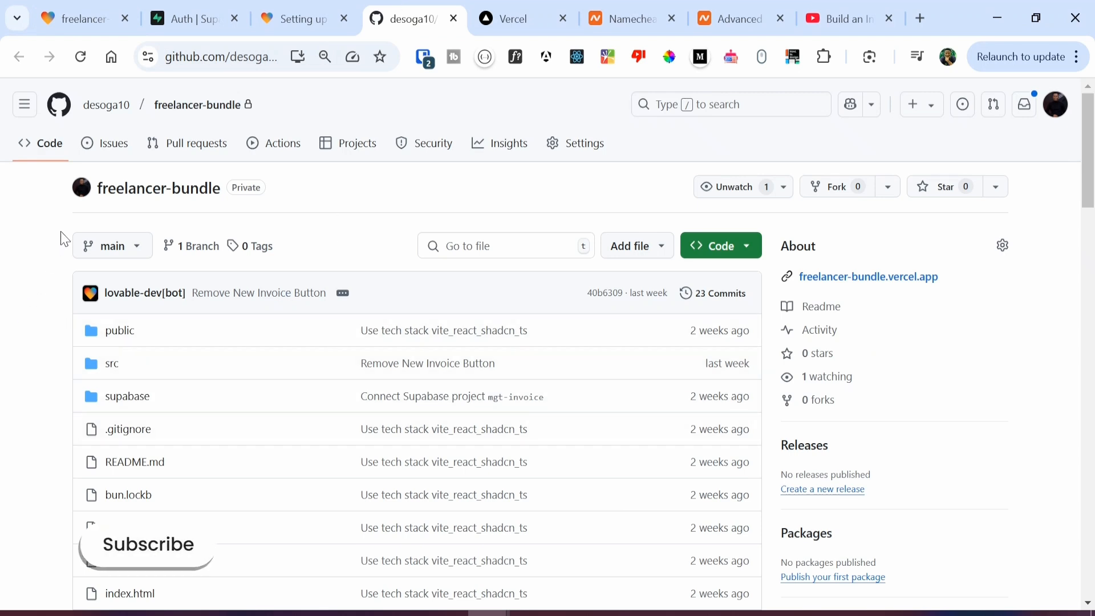
# Step: Look over the freelancer-bundle repository's files and main branch on GitHub
pyautogui.scroll(-1, 54, 287)
pyautogui.scroll(1, 54, 286)
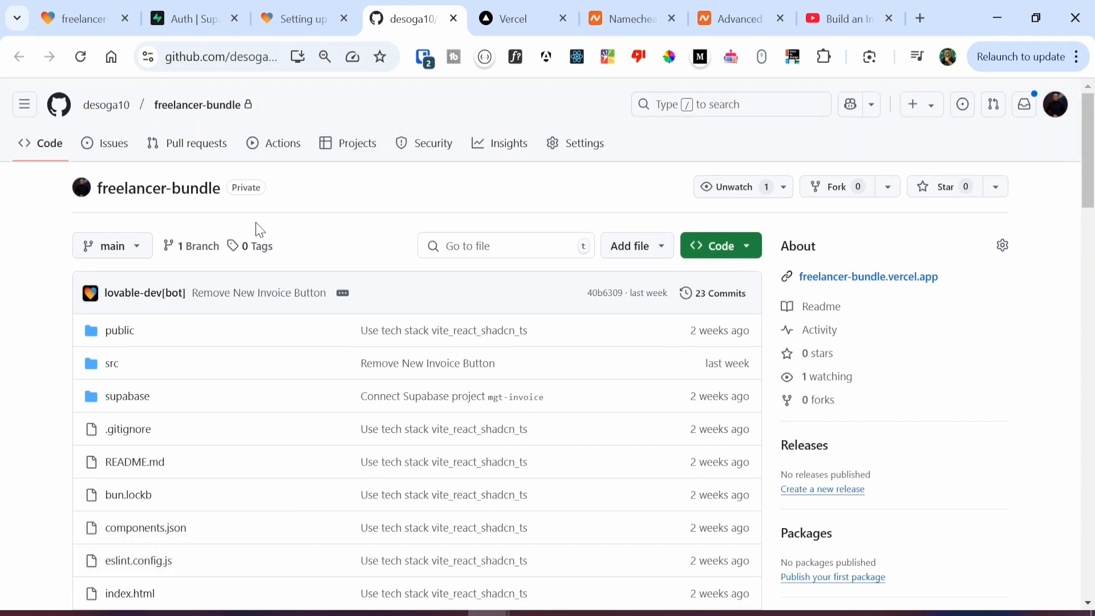
# Step: Back in Lovable, close the GitHub connection popover and switch to the Vercel dashboard
pyautogui.click(79, 18)
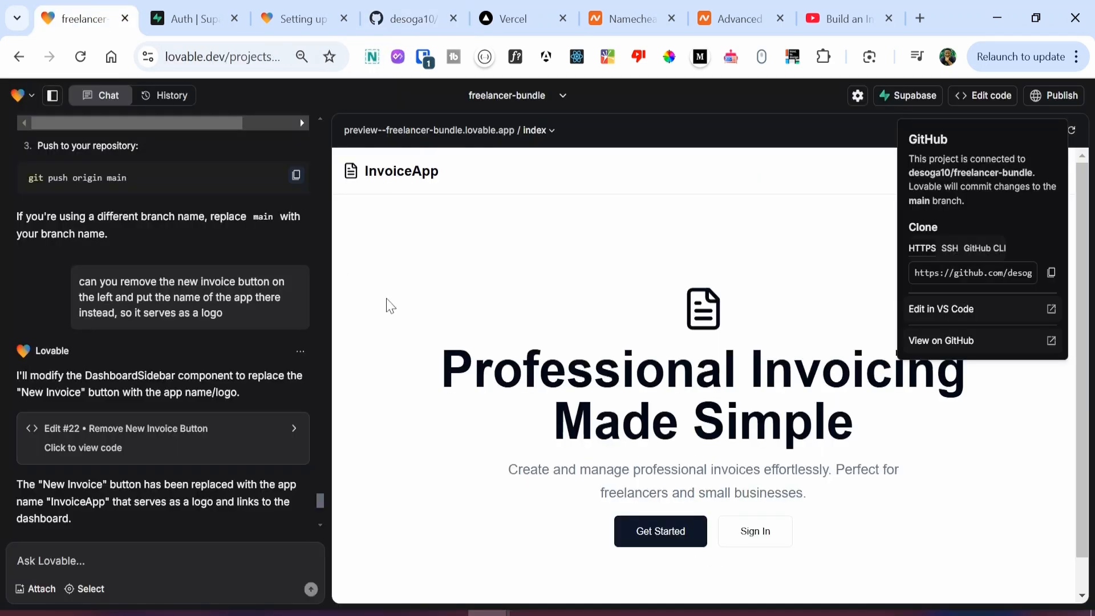
pyautogui.click(727, 235)
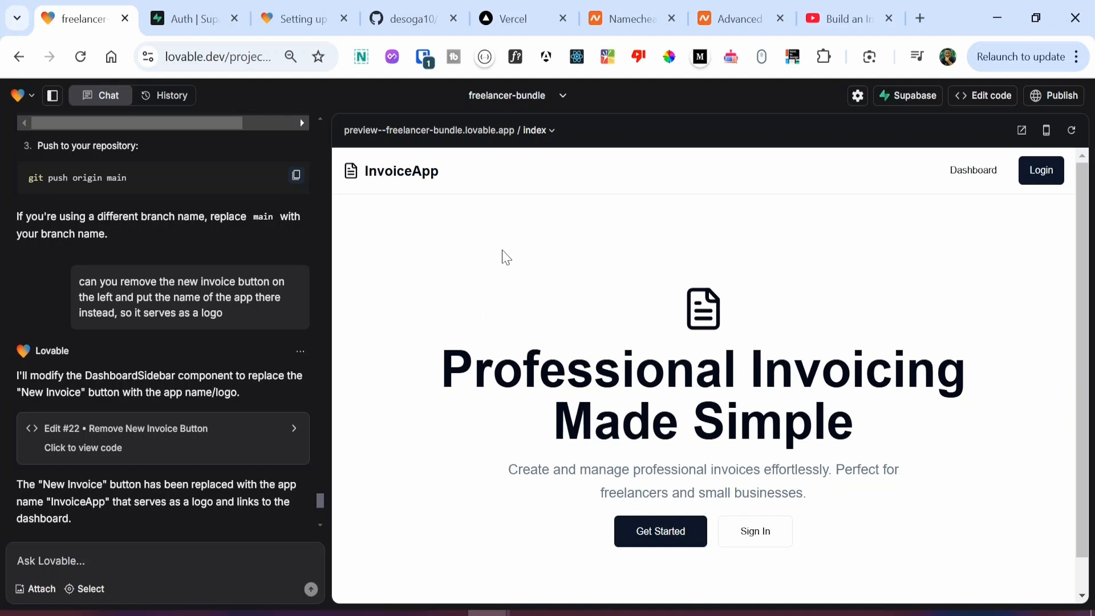
pyautogui.click(505, 18)
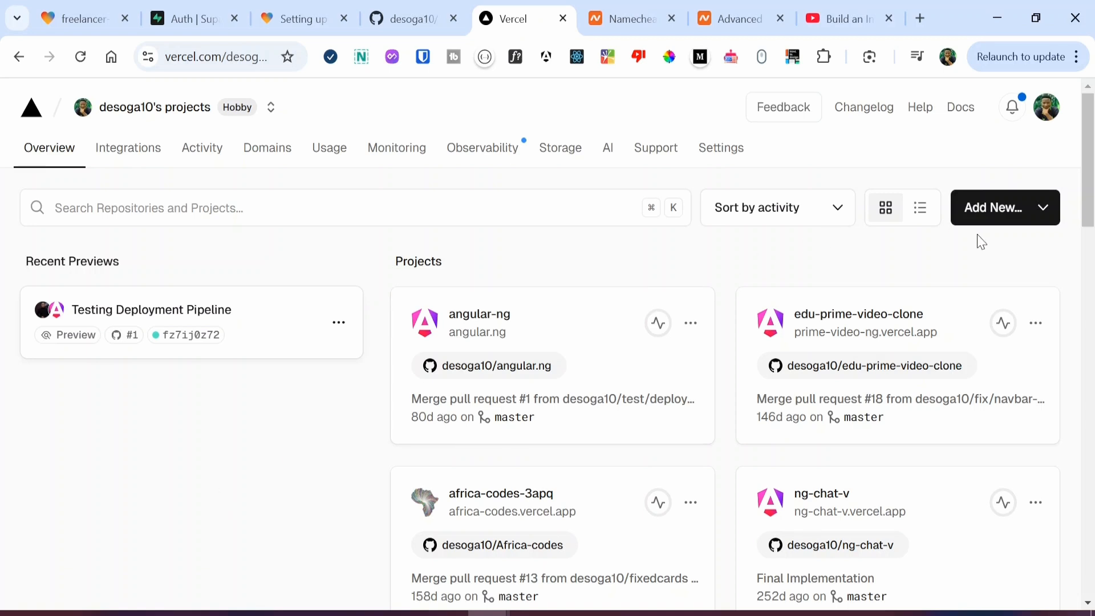
# Step: Start a new Vercel project importing the freelancer-bundle repository from main with the Vite preset
pyautogui.click(988, 215)
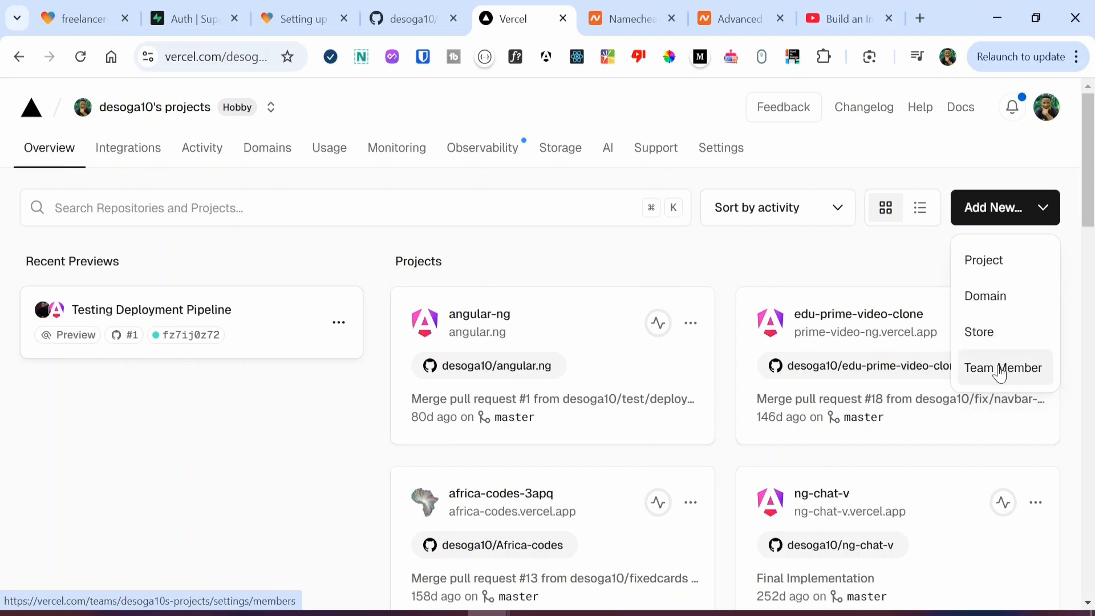
pyautogui.click(976, 267)
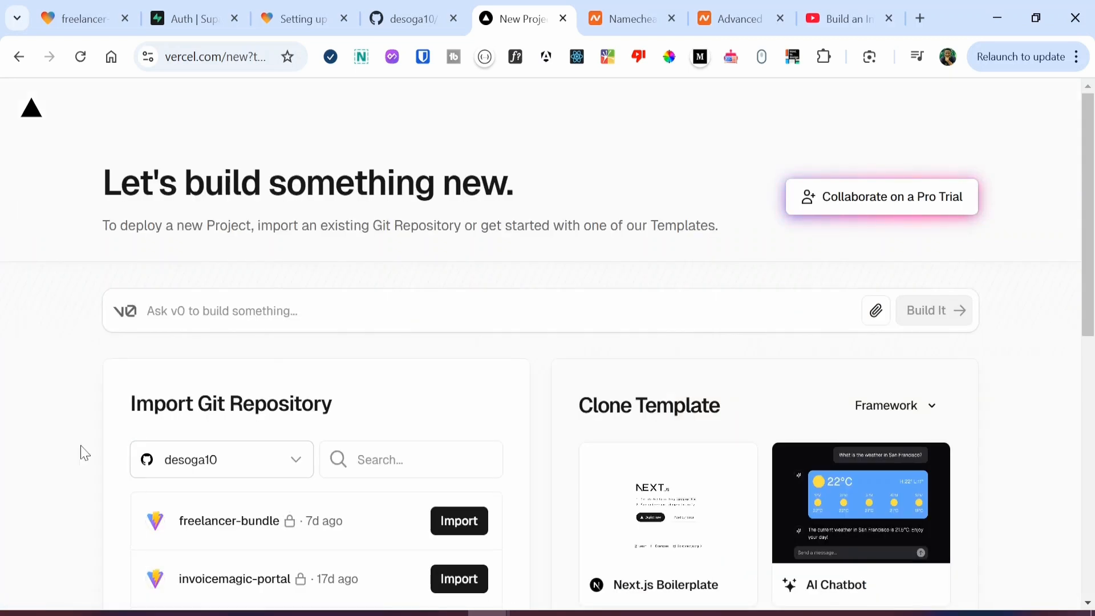
pyautogui.scroll(-1, 79, 452)
pyautogui.scroll(-2, 77, 452)
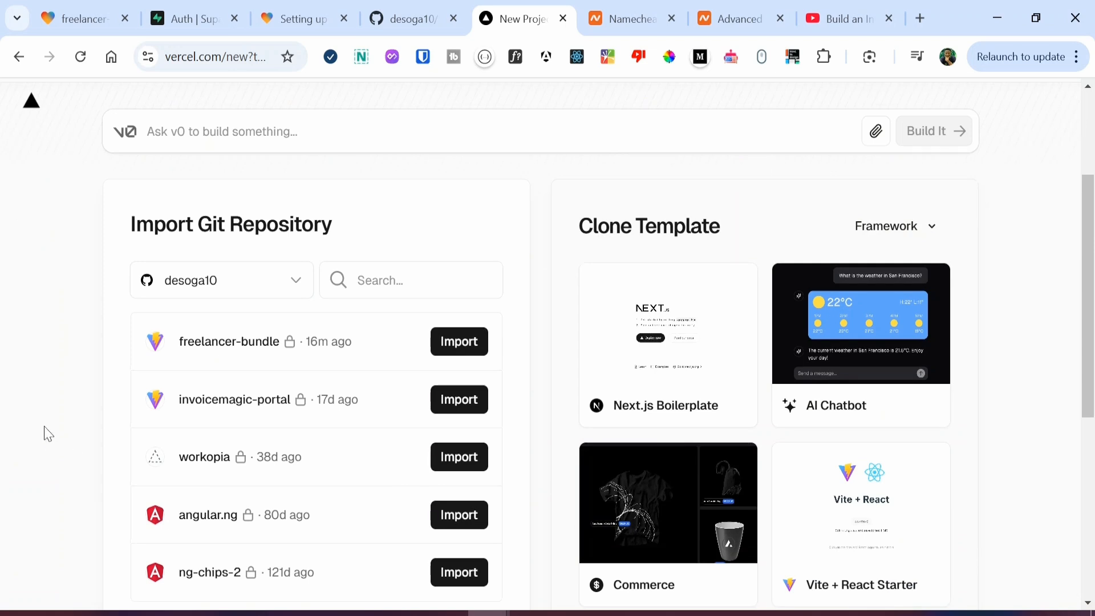
pyautogui.scroll(-3, 57, 416)
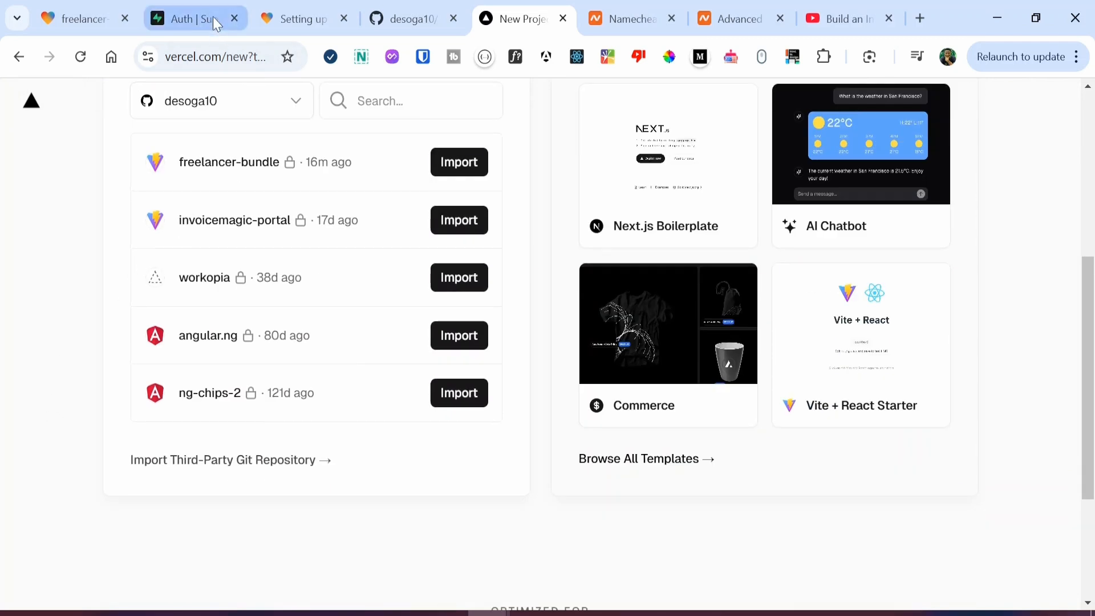
pyautogui.click(415, 9)
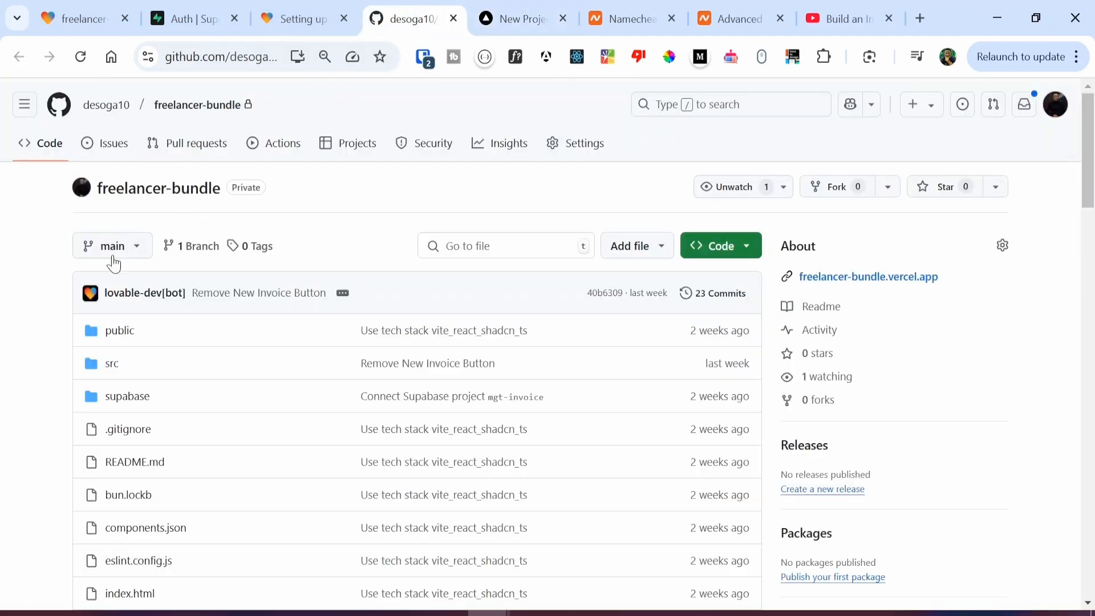
pyautogui.click(568, 8)
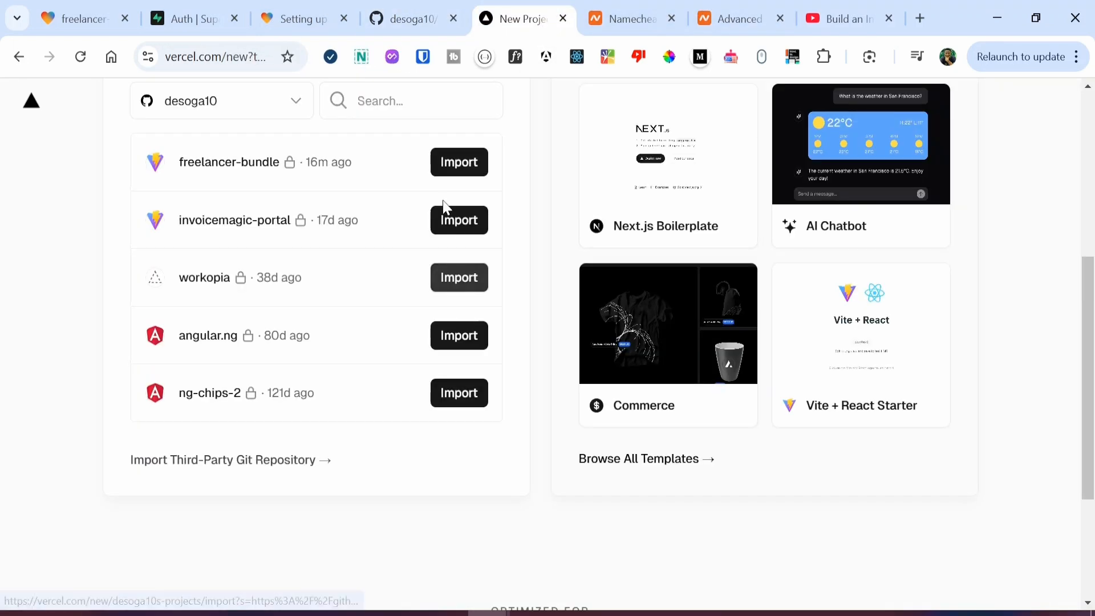
pyautogui.scroll(2, 425, 217)
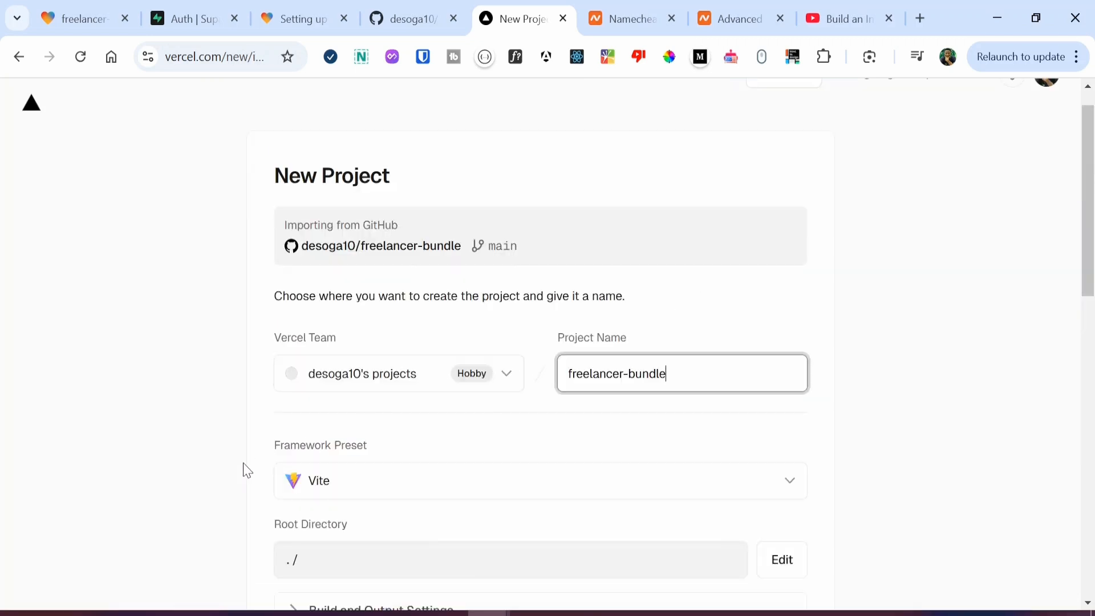
# Step: Keep Vite as the framework preset for freelancer-bundle
pyautogui.scroll(-2, 281, 418)
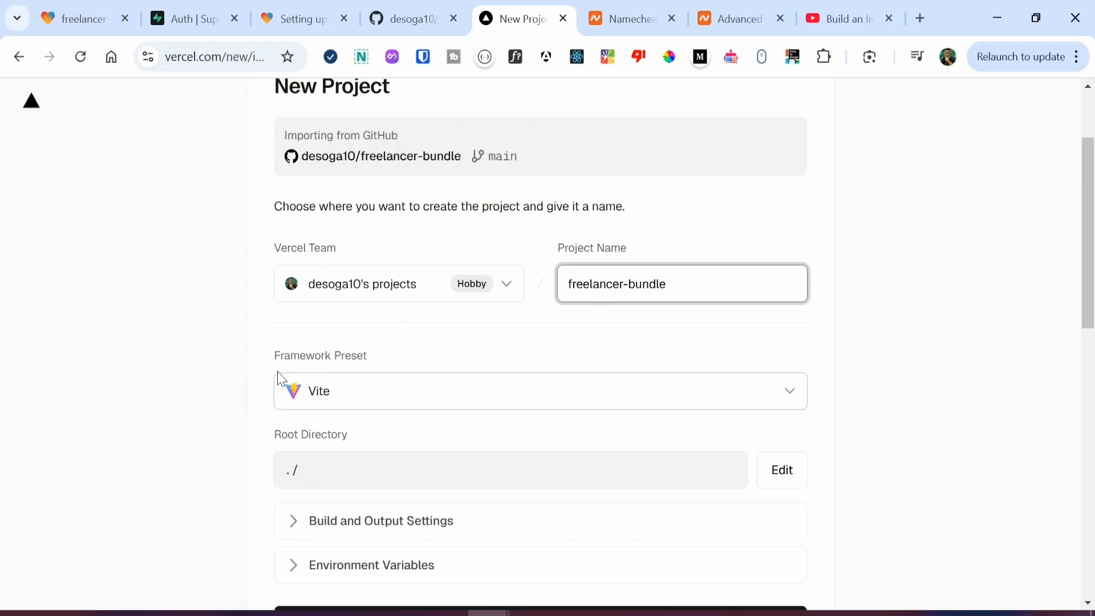
pyautogui.scroll(-3, 327, 416)
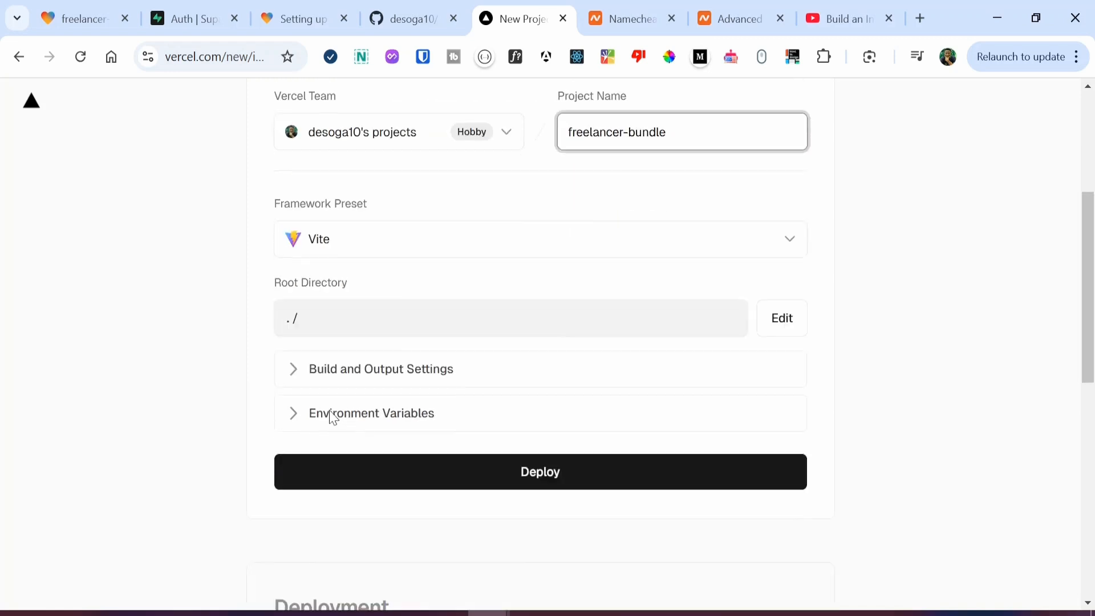
pyautogui.click(409, 211)
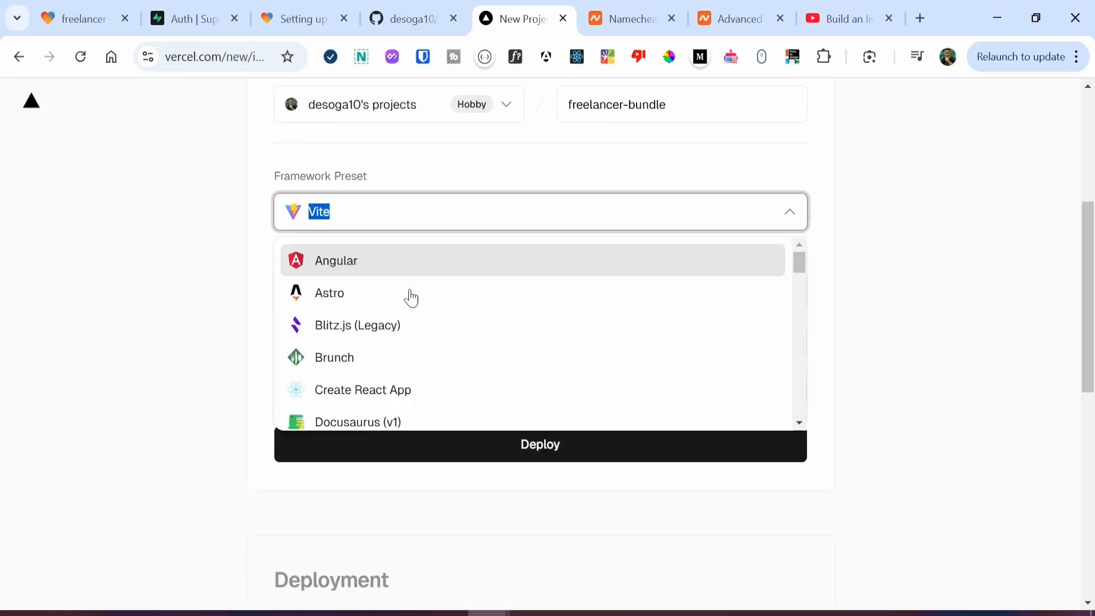
pyautogui.scroll(-6, 391, 383)
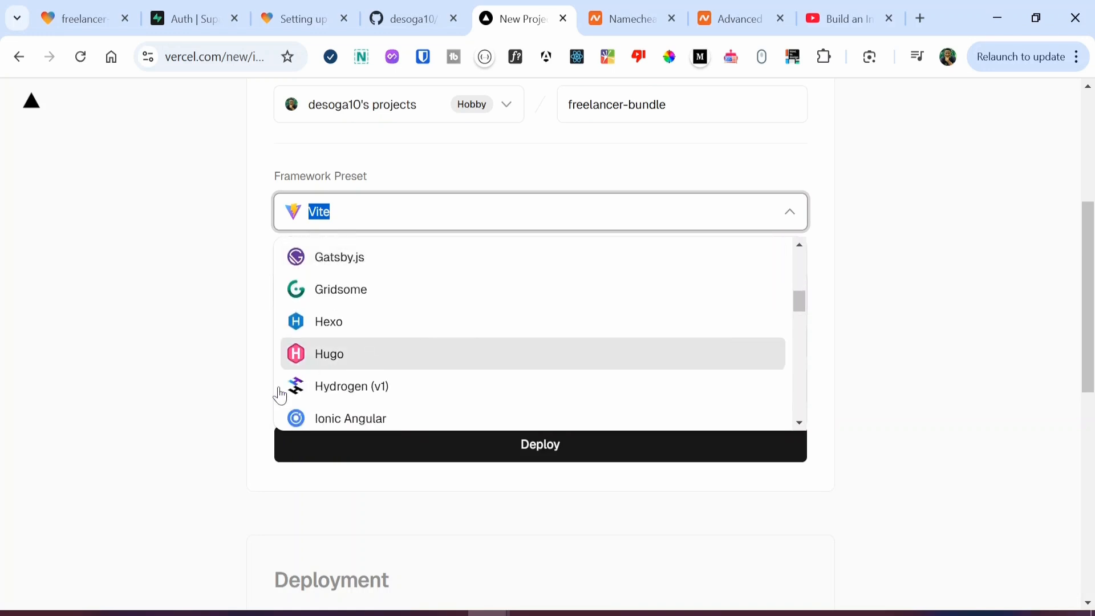
pyautogui.click(245, 350)
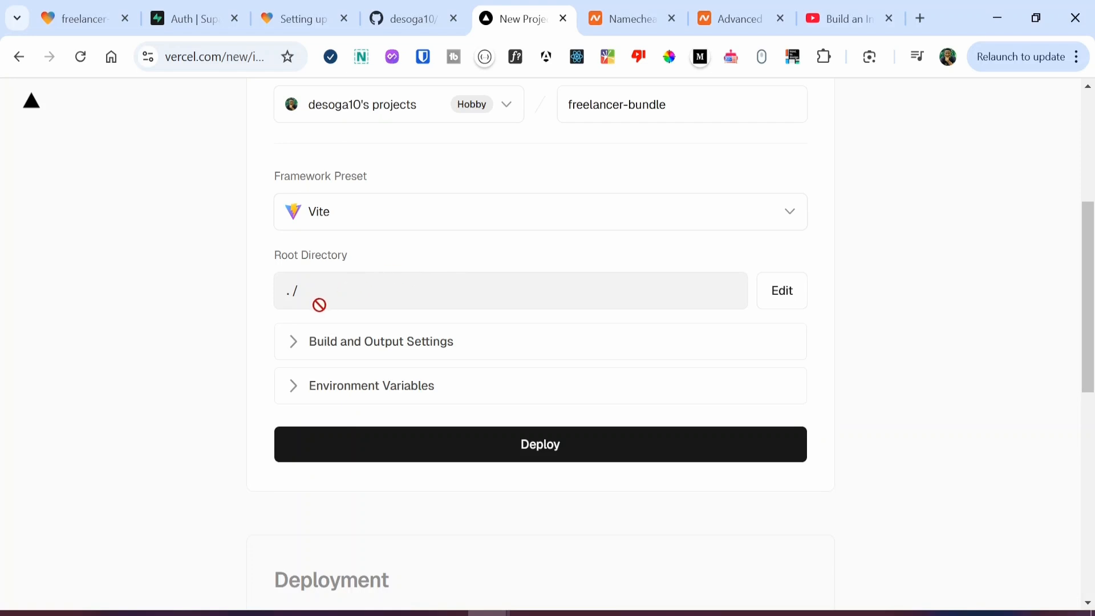
# Step: Expand Build and Output Settings and Environment Variables, leaving defaults with output directory dist
pyautogui.click(374, 342)
pyautogui.scroll(-2, 305, 366)
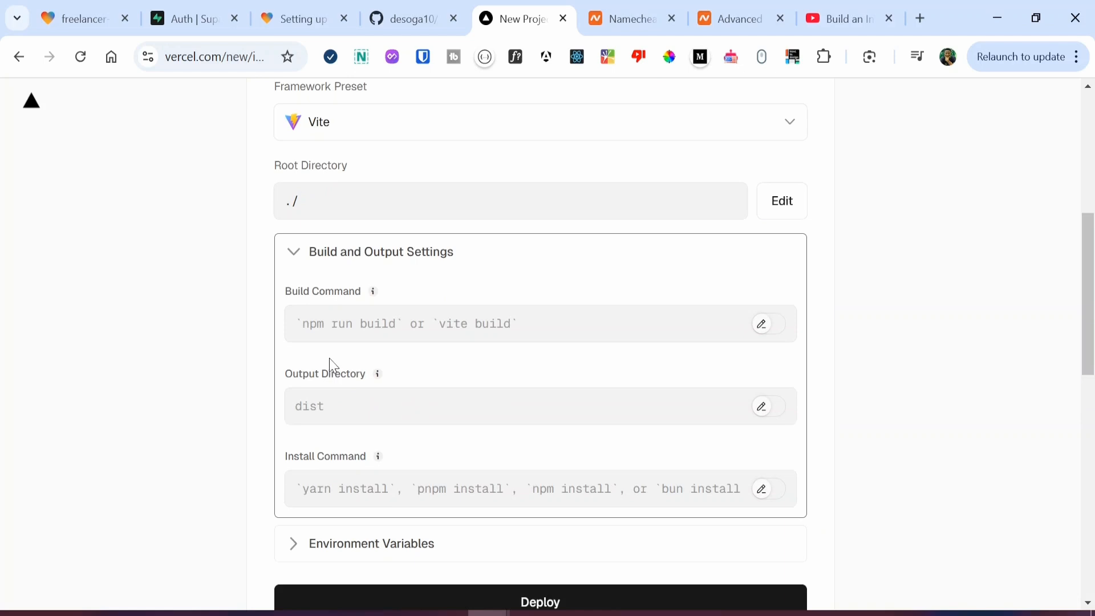
pyautogui.scroll(-2, 336, 359)
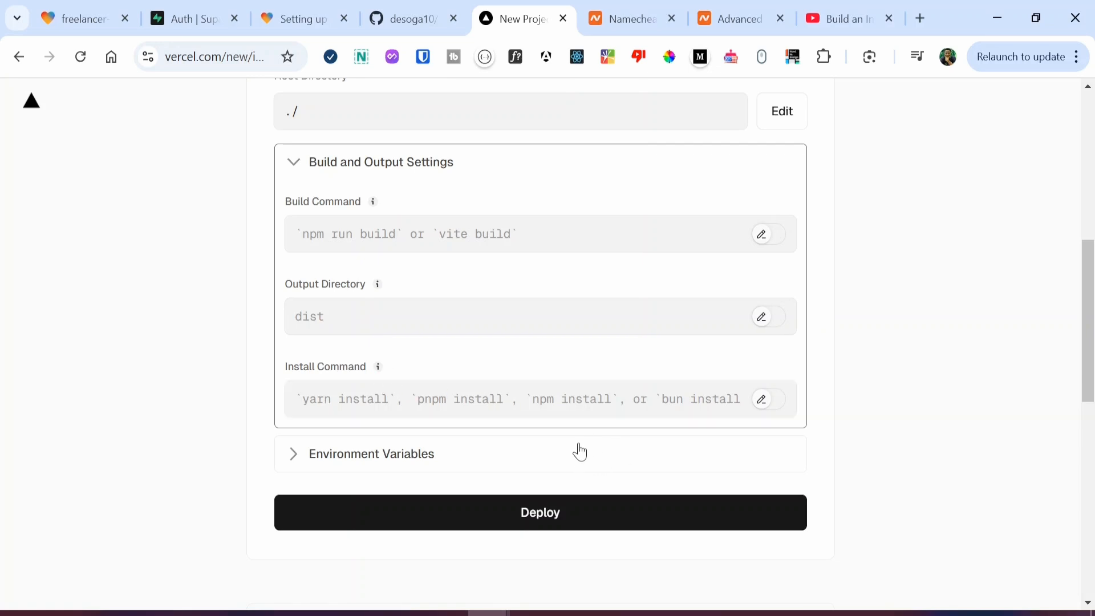
pyautogui.click(439, 463)
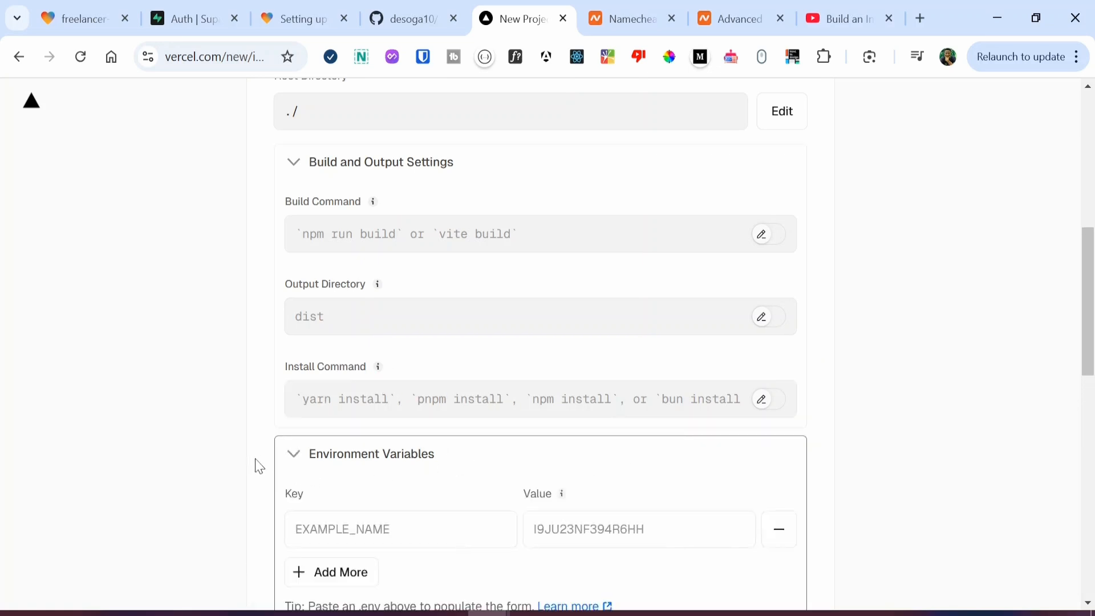
pyautogui.scroll(-3, 258, 465)
pyautogui.scroll(-1, 258, 465)
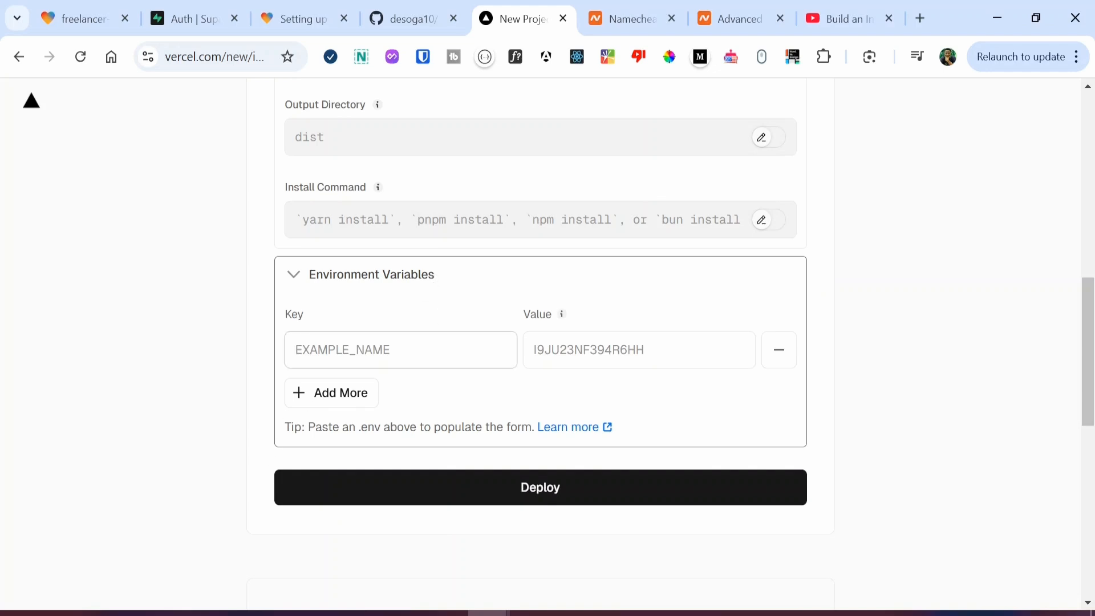
# Step: Deploy freelancer-bundle and wait for the Congratulations page with the InvoiceApp preview
pyautogui.click(527, 492)
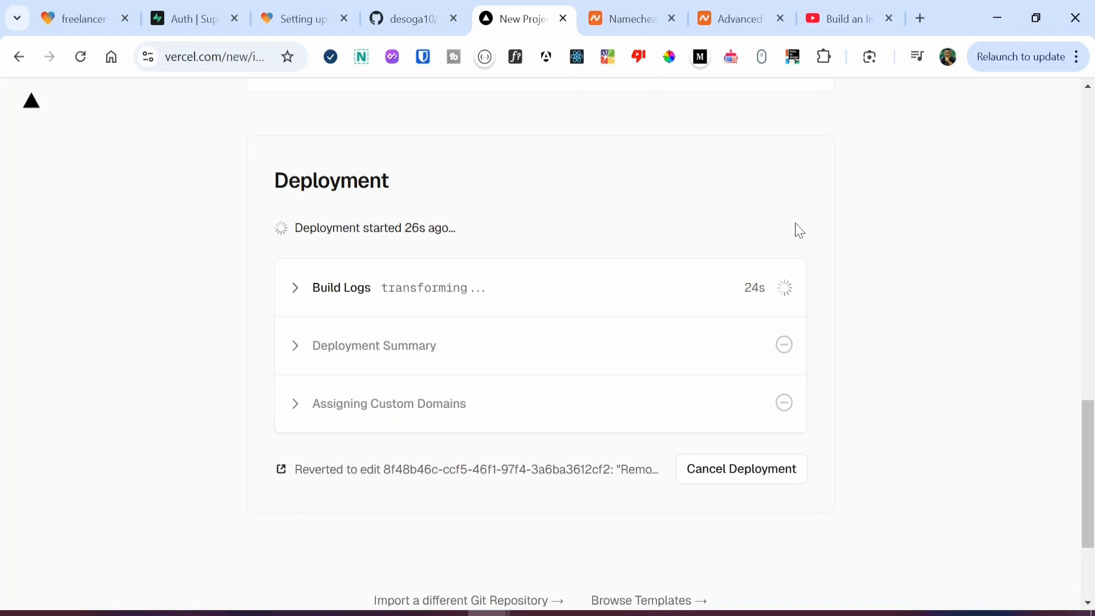
pyautogui.click(738, 18)
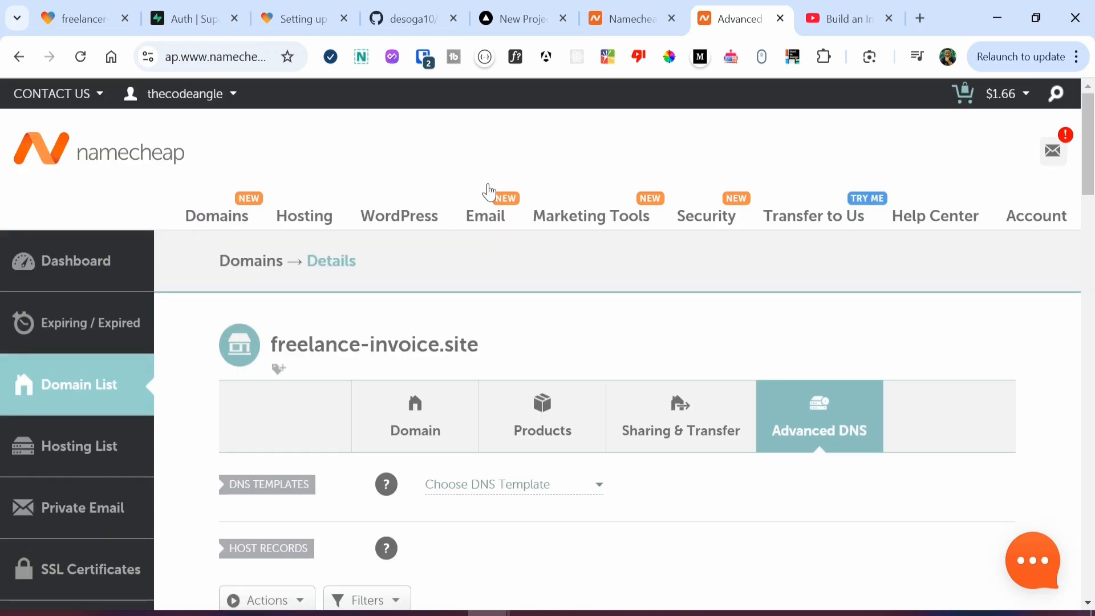
pyautogui.click(490, 18)
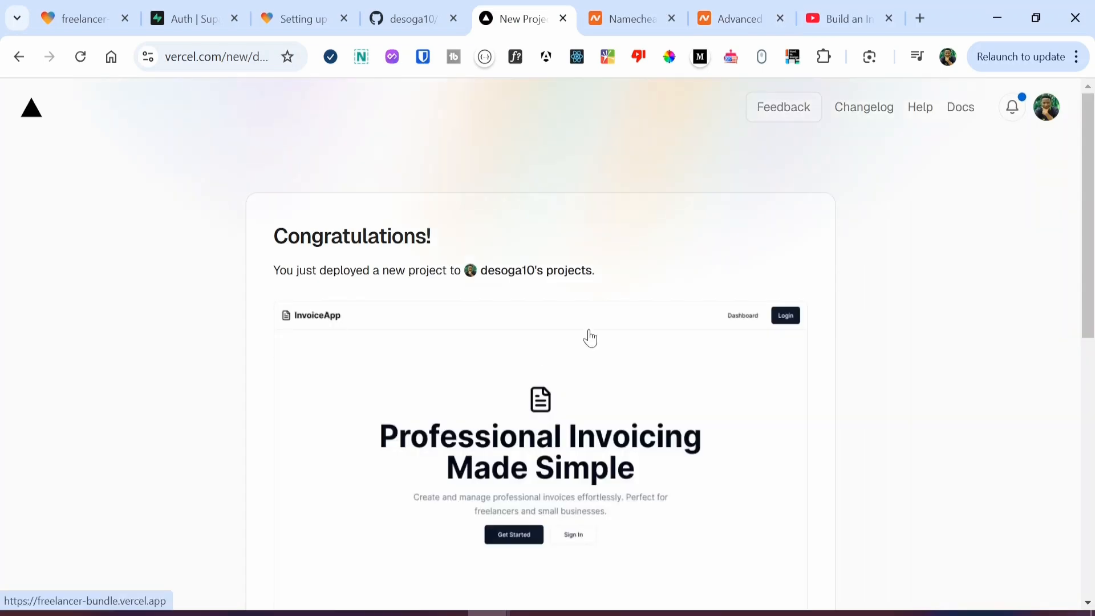
# Step: Open the freelancer-bundle dashboard and view the live site at freelancer-bundle.vercel.app in a new tab
pyautogui.scroll(-8, 588, 337)
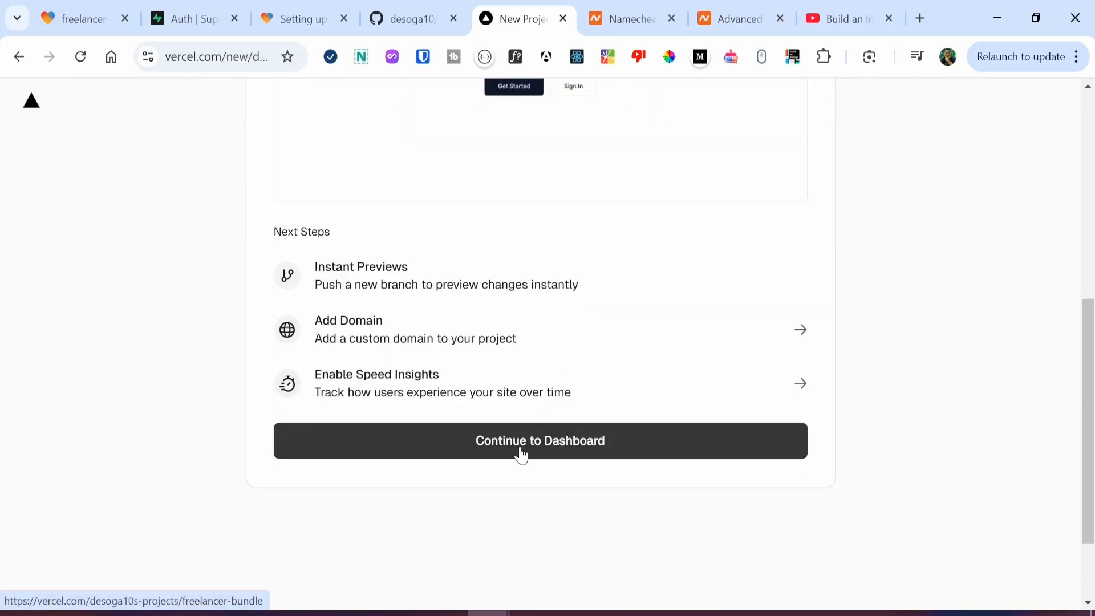
pyautogui.click(520, 455)
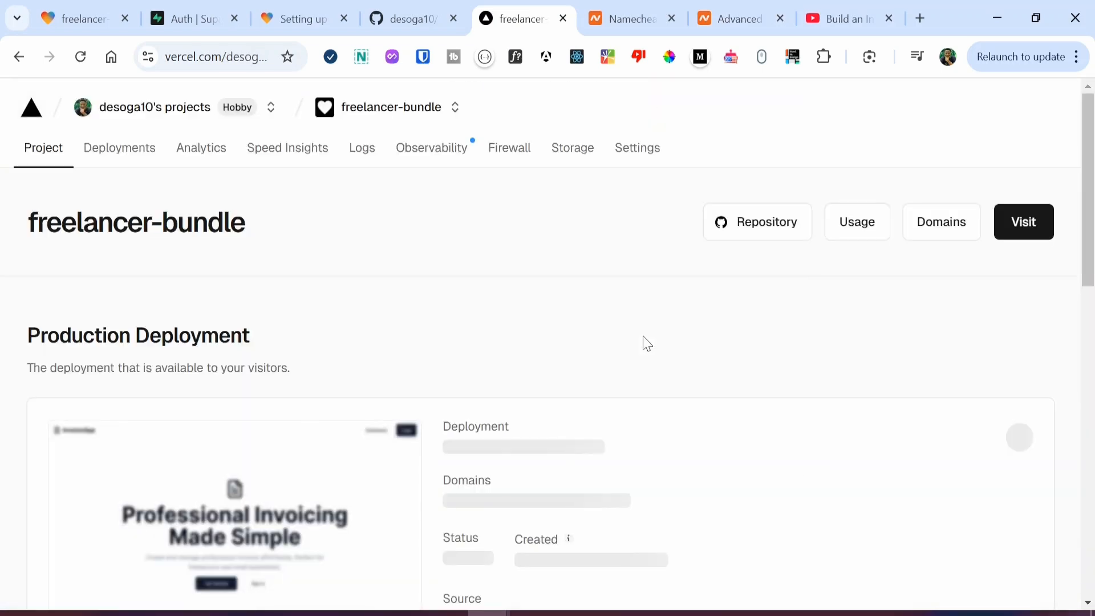
pyautogui.scroll(-4, 645, 342)
pyautogui.scroll(1, 599, 324)
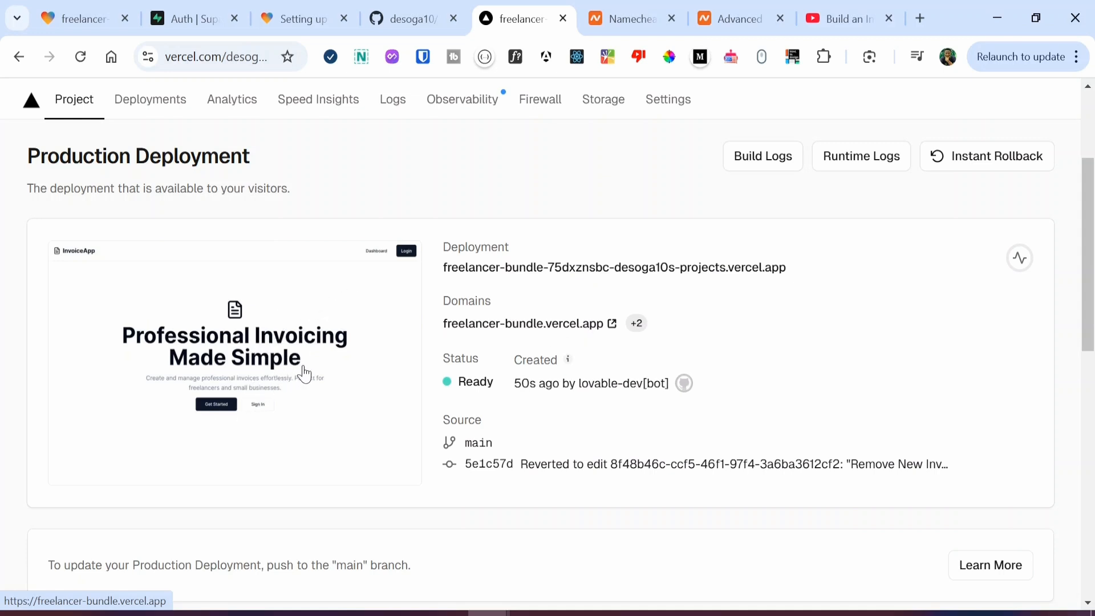
pyautogui.click(533, 326)
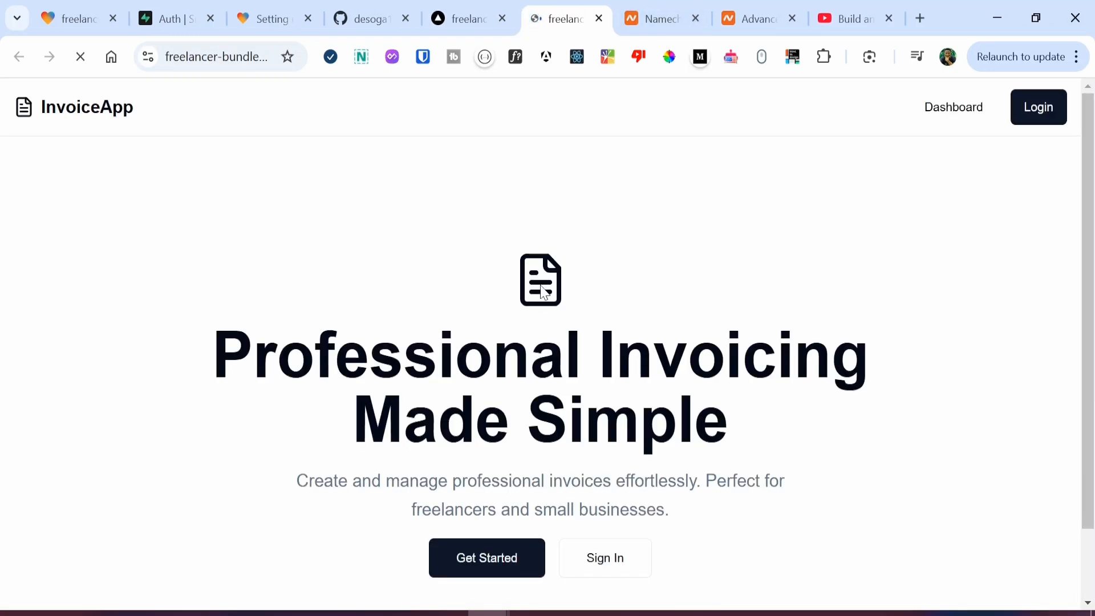
pyautogui.click(474, 17)
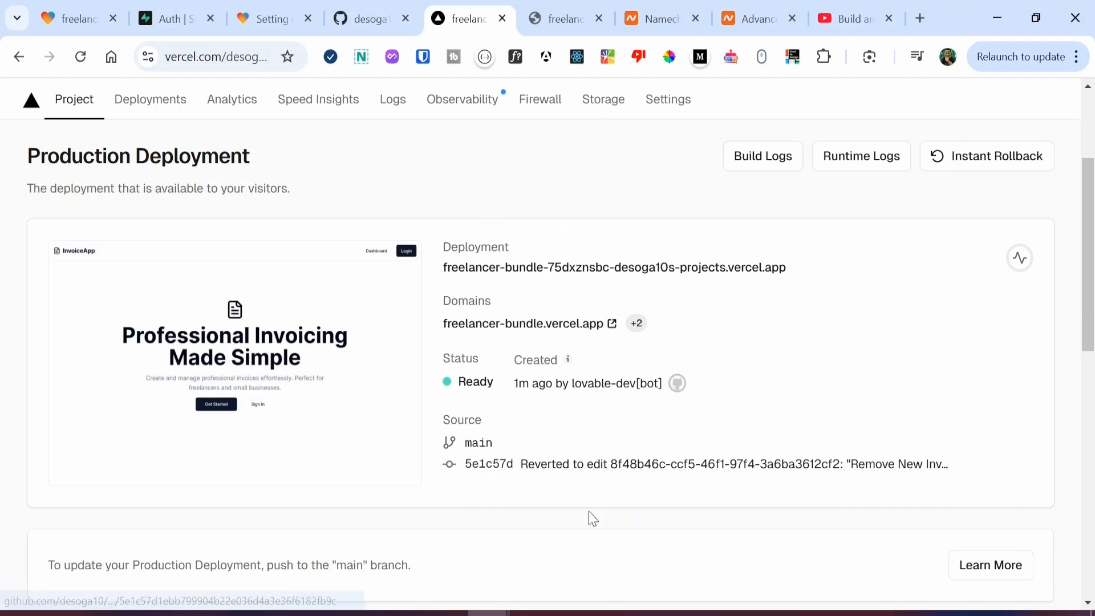
pyautogui.scroll(3, 742, 347)
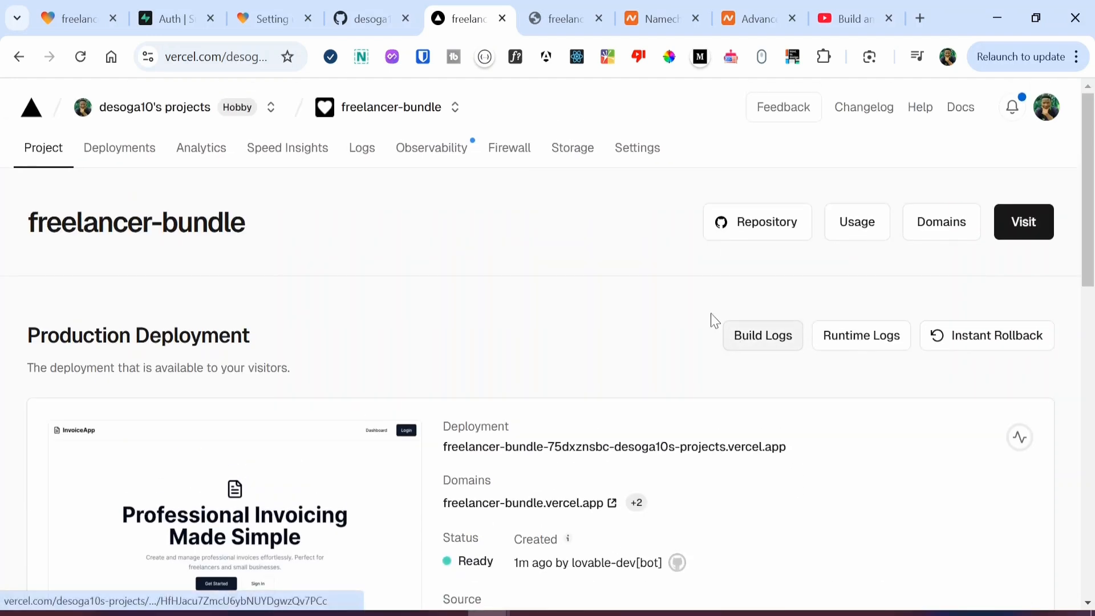
# Step: In the project's Domains settings, choose freelance-invoice.site from the suggestions and add it
pyautogui.click(942, 221)
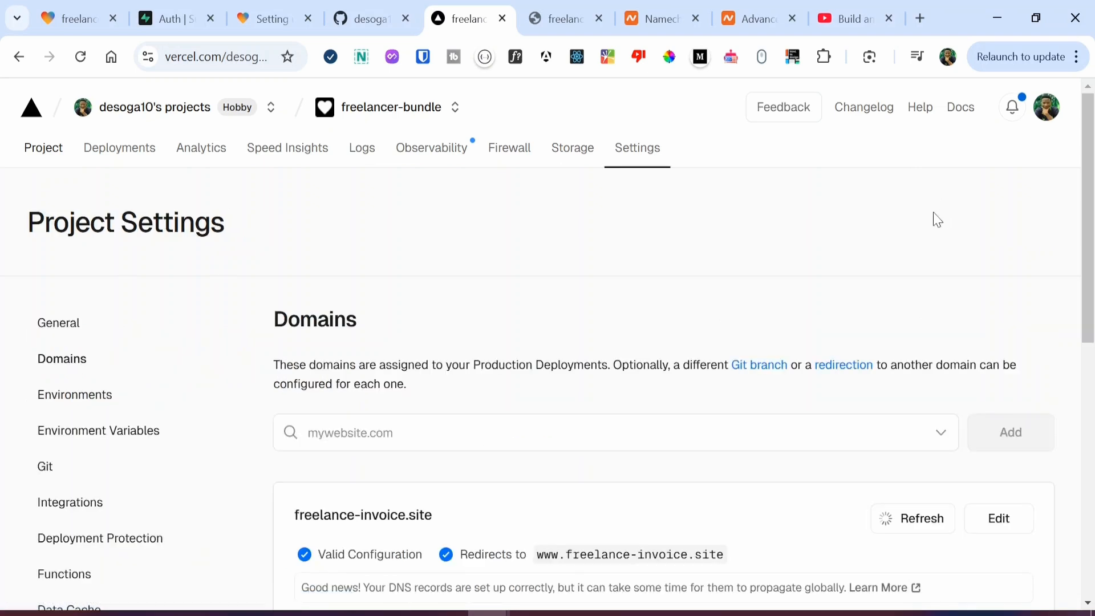
pyautogui.scroll(-2, 418, 402)
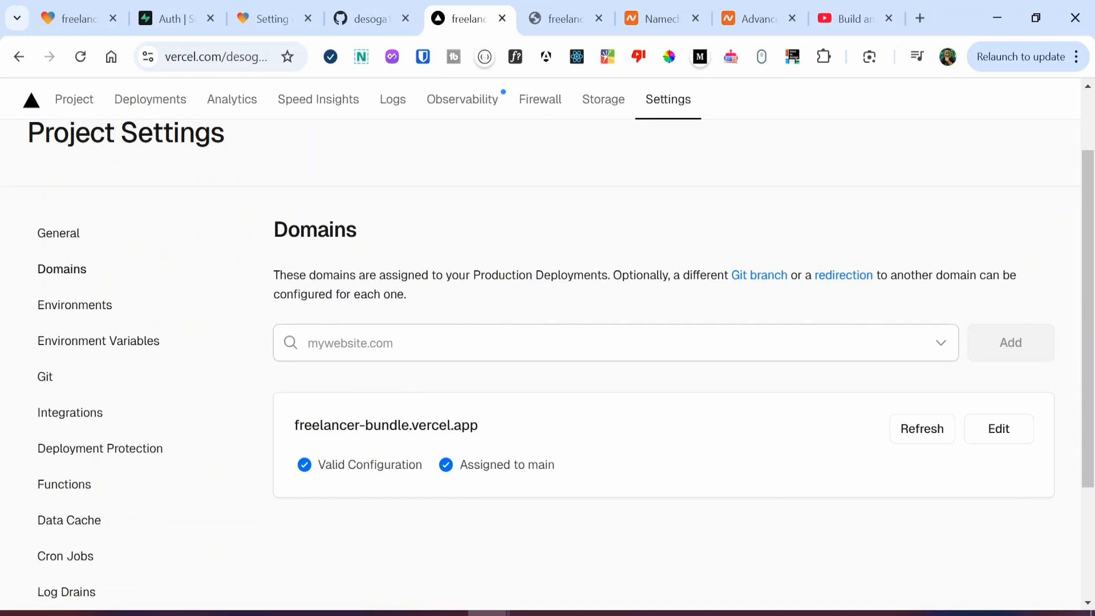
pyautogui.click(596, 345)
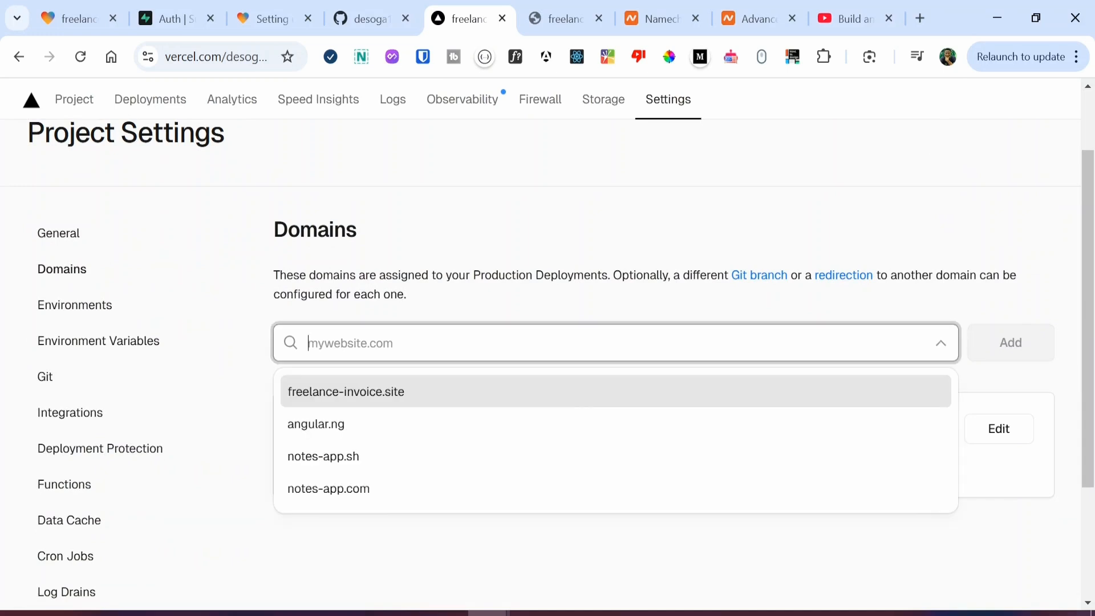
pyautogui.click(436, 401)
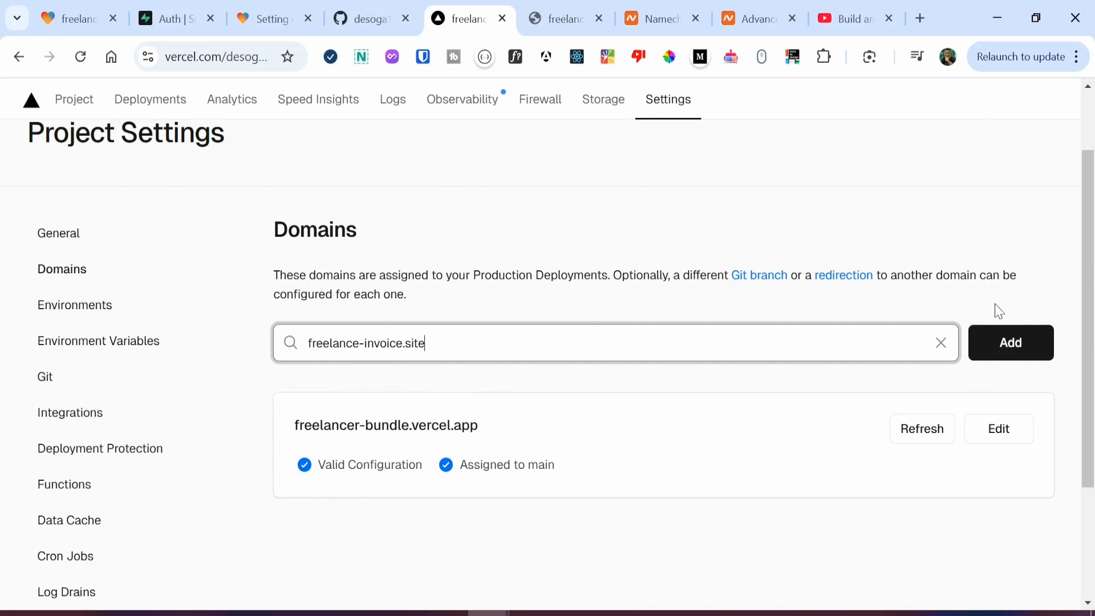
pyautogui.click(1009, 344)
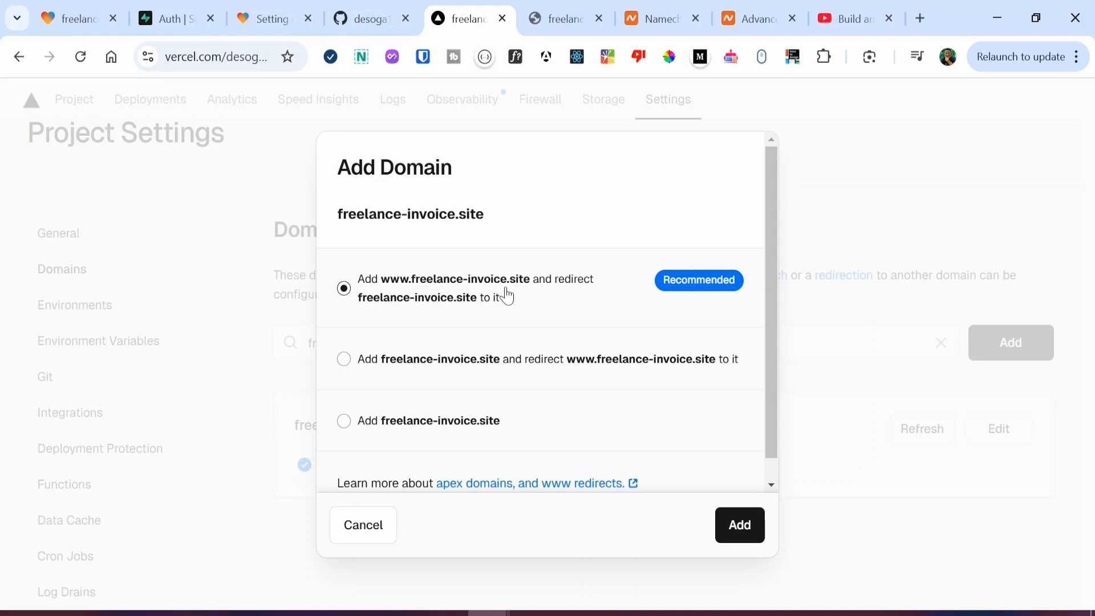
# Step: Confirm adding freelance-invoice.site with the www redirect and review the required A and CNAME records
pyautogui.click(740, 523)
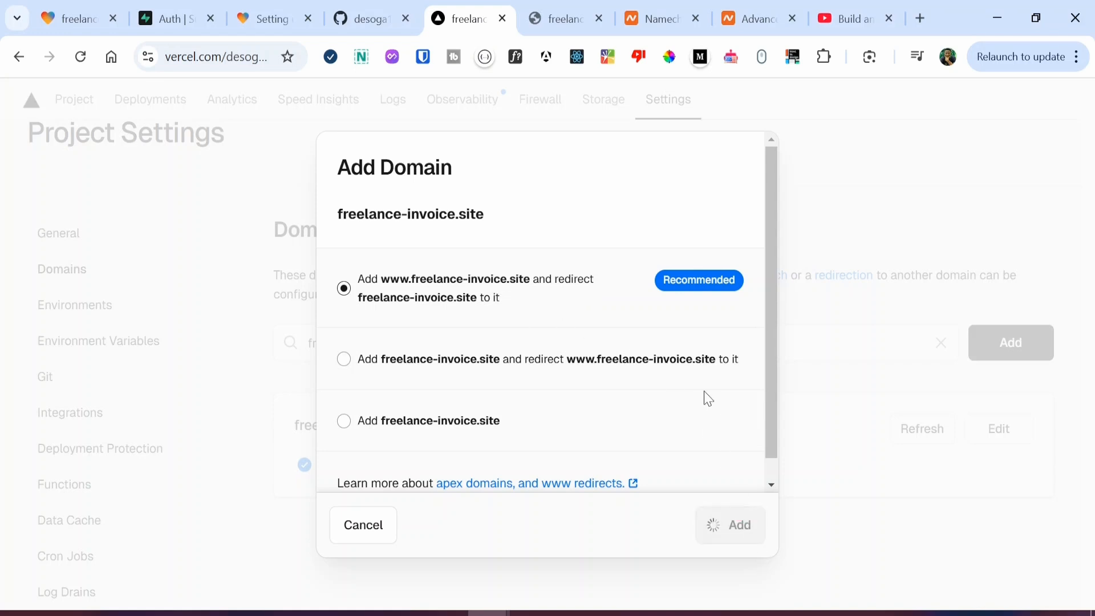
pyautogui.scroll(-3, 661, 377)
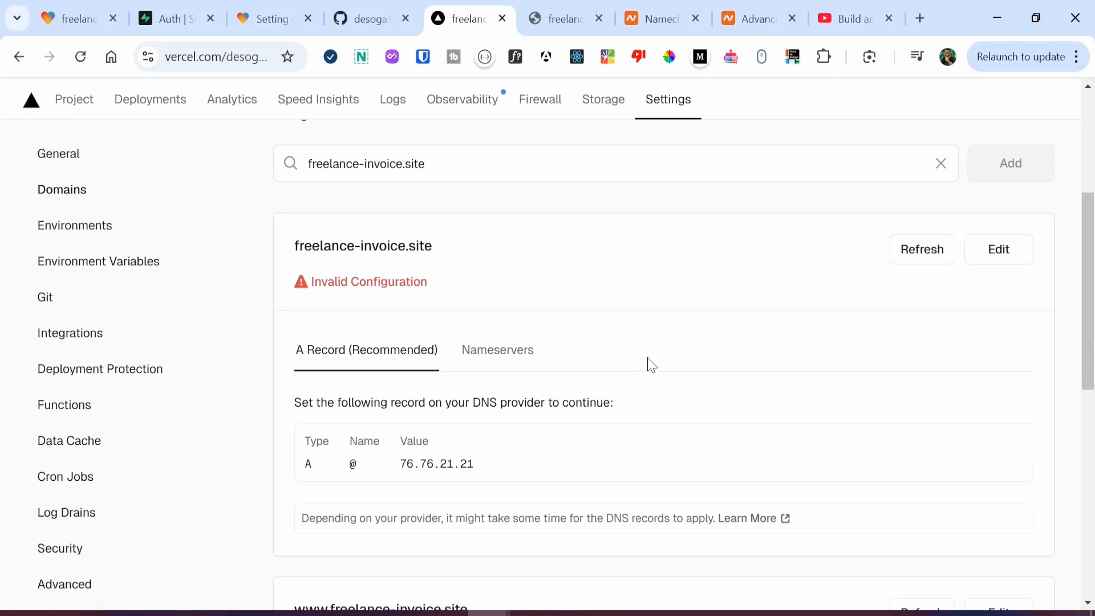
pyautogui.scroll(-2, 648, 368)
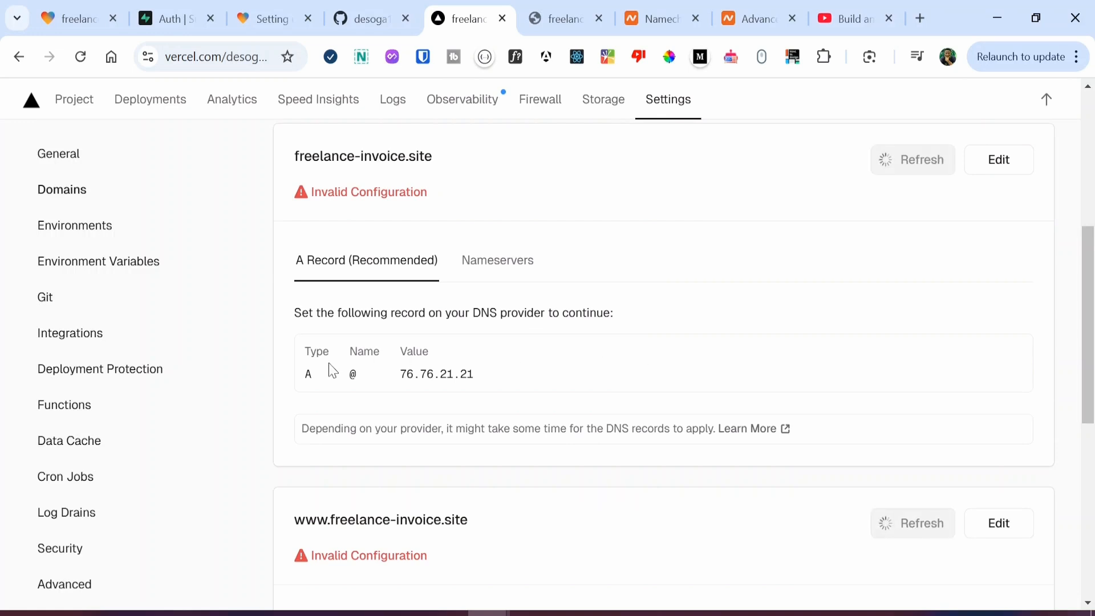
pyautogui.scroll(-5, 330, 367)
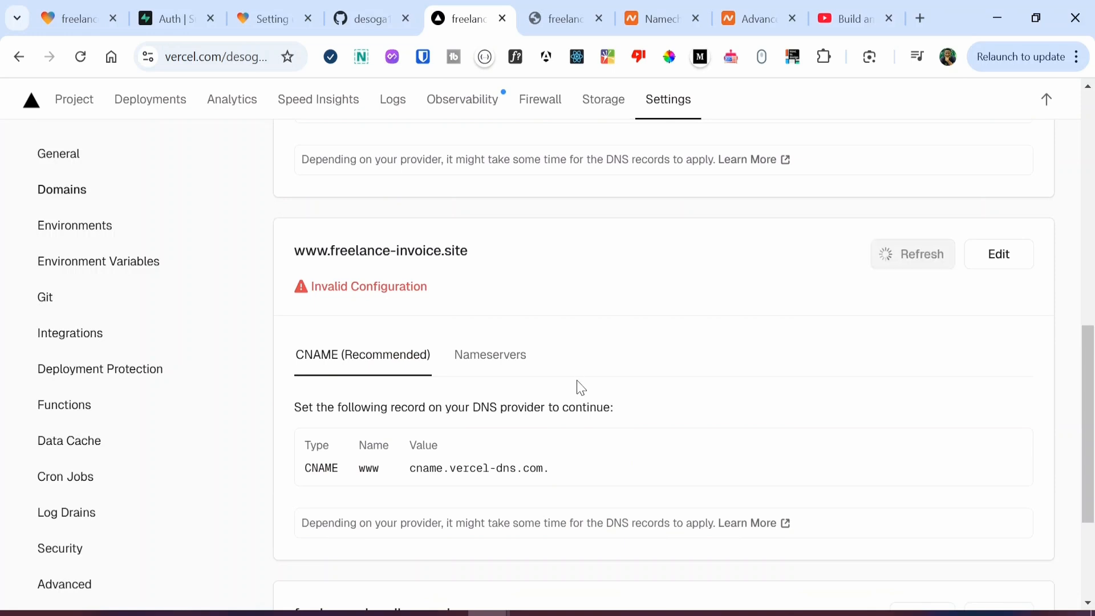
pyautogui.scroll(2, 580, 387)
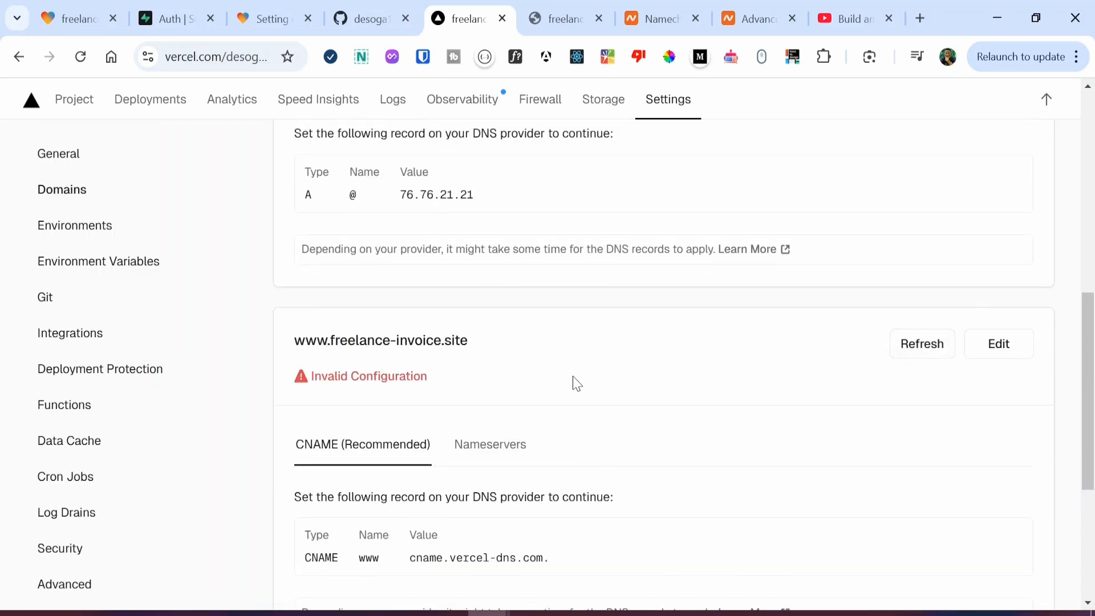
# Step: Add a new A Record row to freelance-invoice.site's host records in Namecheap
pyautogui.click(780, 18)
pyautogui.scroll(-3, 565, 381)
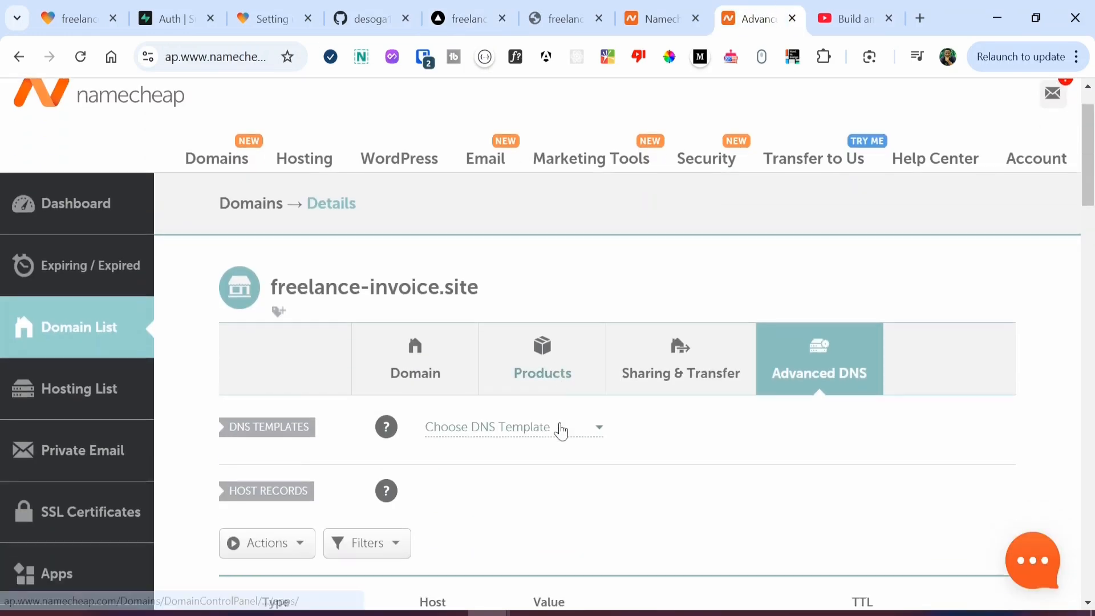
pyautogui.scroll(-3, 801, 274)
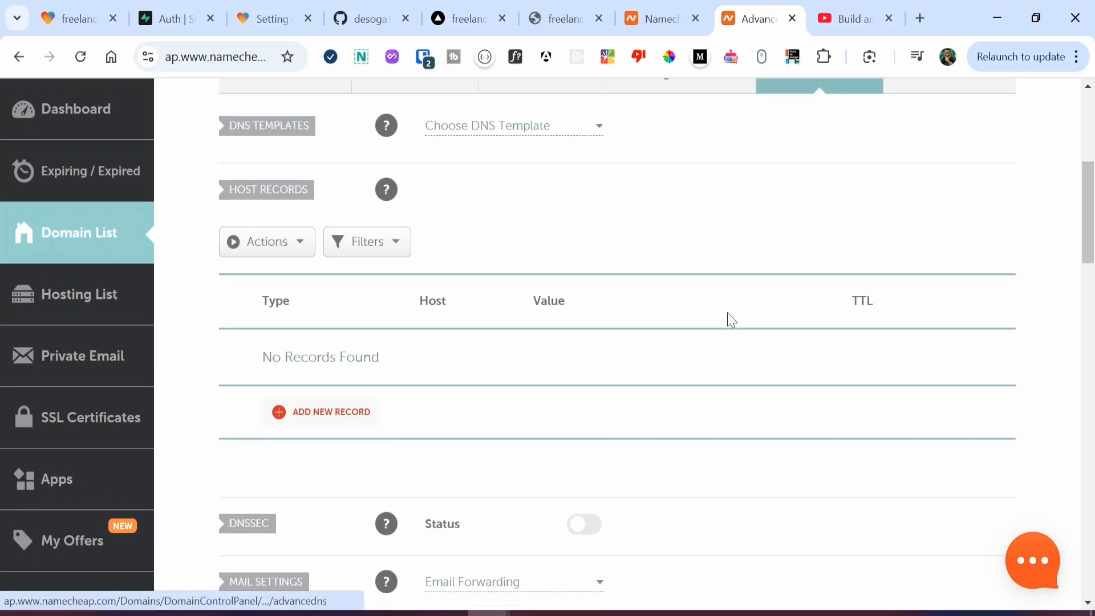
pyautogui.click(322, 415)
pyautogui.click(330, 344)
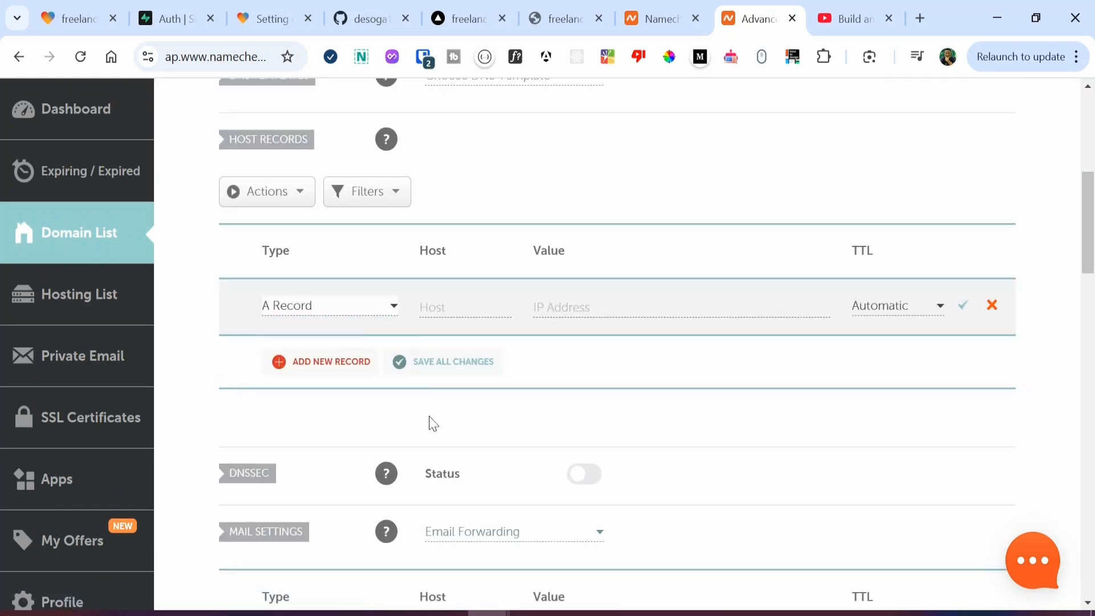
# Step: Fill the A record with host @ and value 76.76.21.21 copied from Vercel, then save it
pyautogui.click(493, 9)
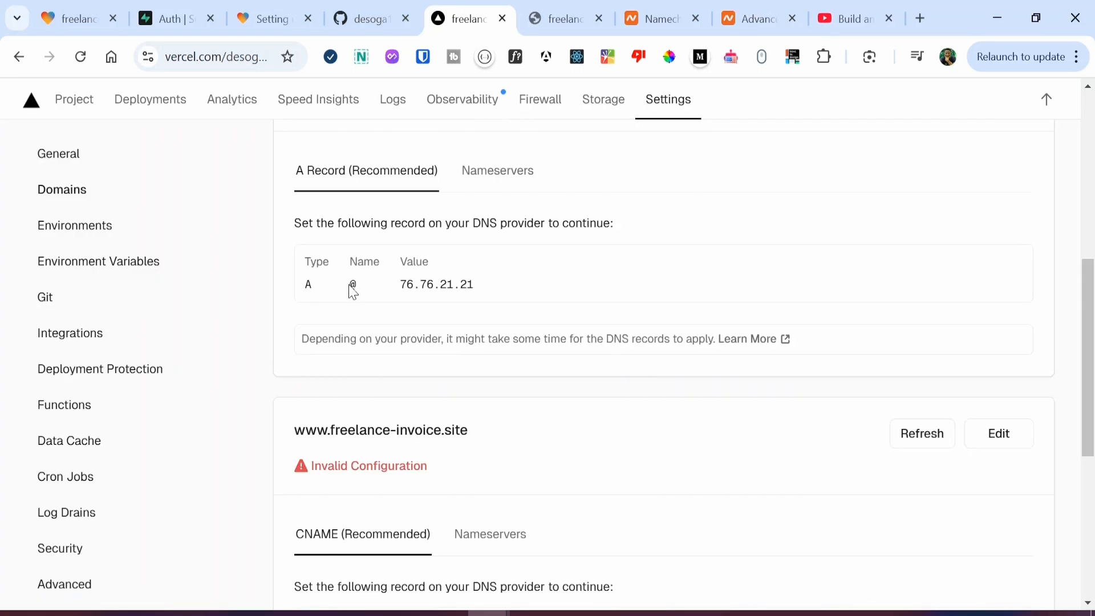
pyautogui.moveTo(349, 285); pyautogui.dragTo(361, 286)
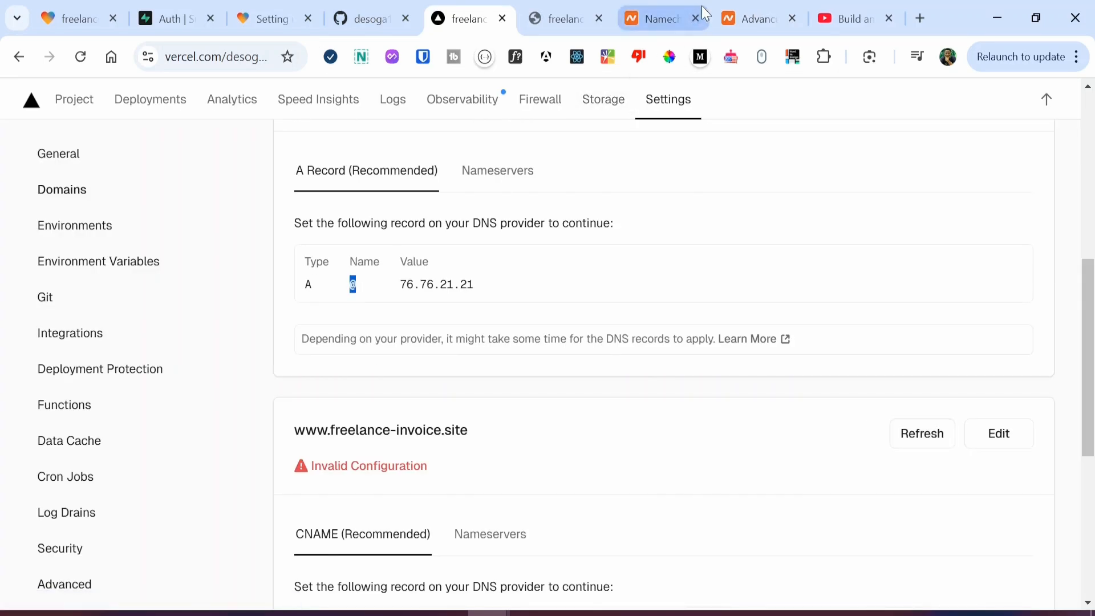
pyautogui.click(747, 17)
pyautogui.click(437, 318)
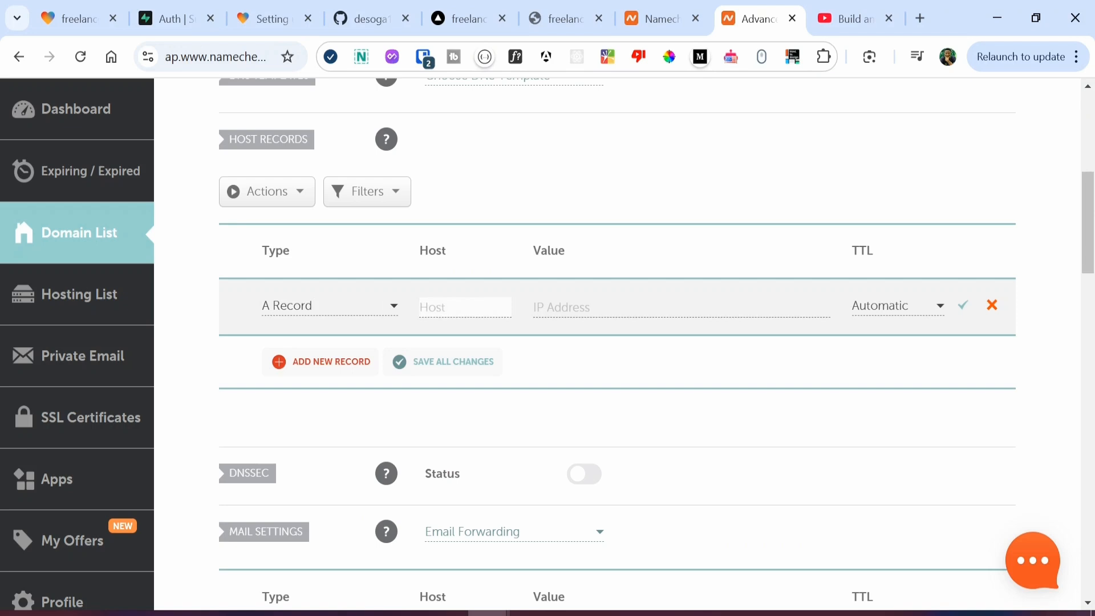
pyautogui.click(460, 10)
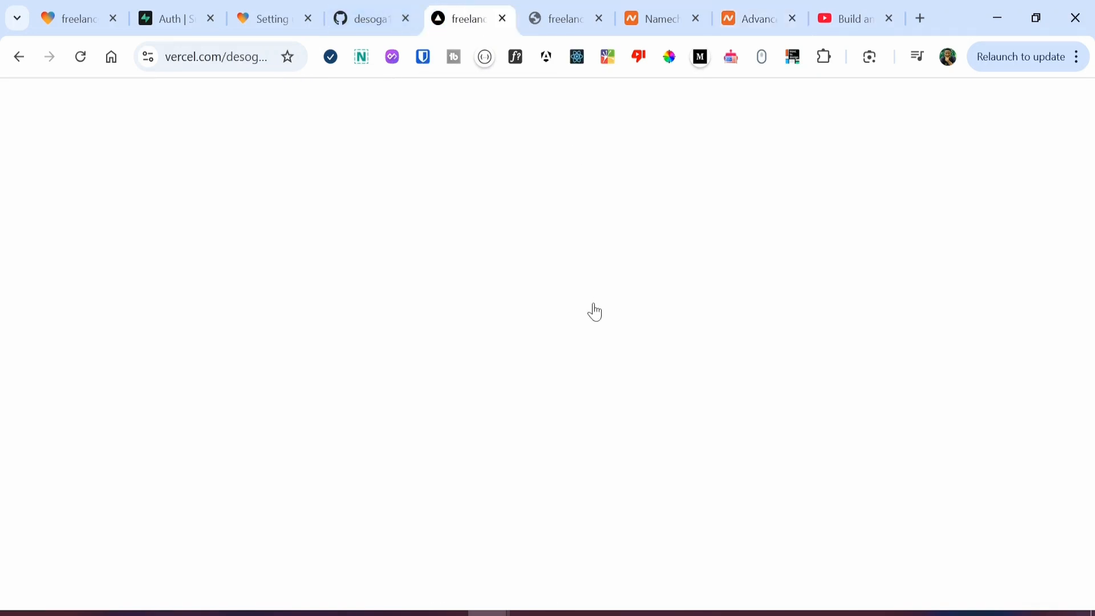
pyautogui.moveTo(400, 284); pyautogui.dragTo(516, 294)
pyautogui.hotkey('ctrl', 'c')
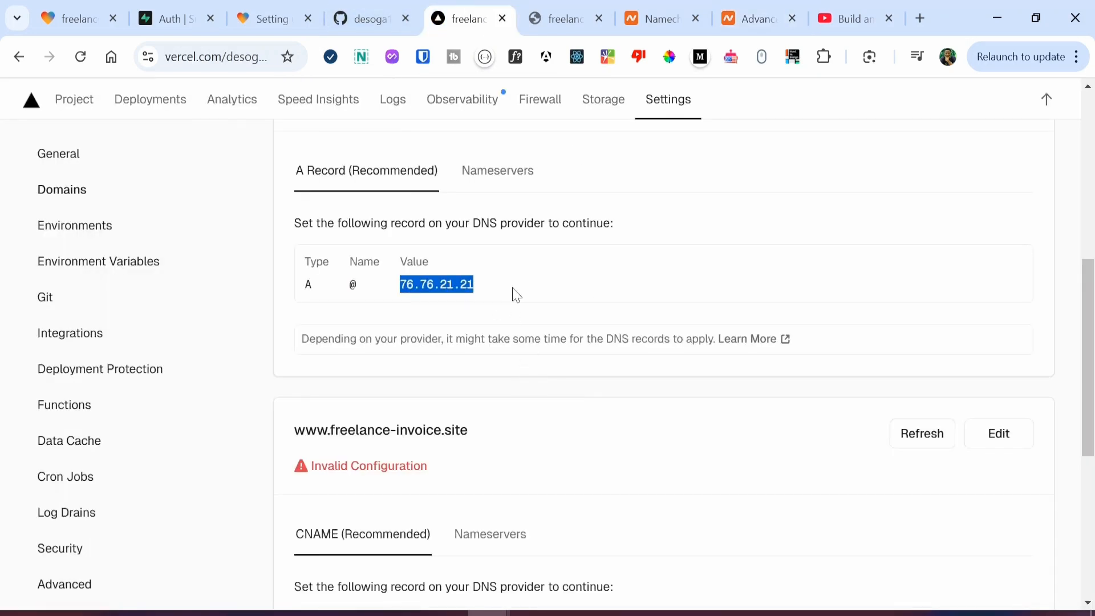
pyautogui.click(759, 19)
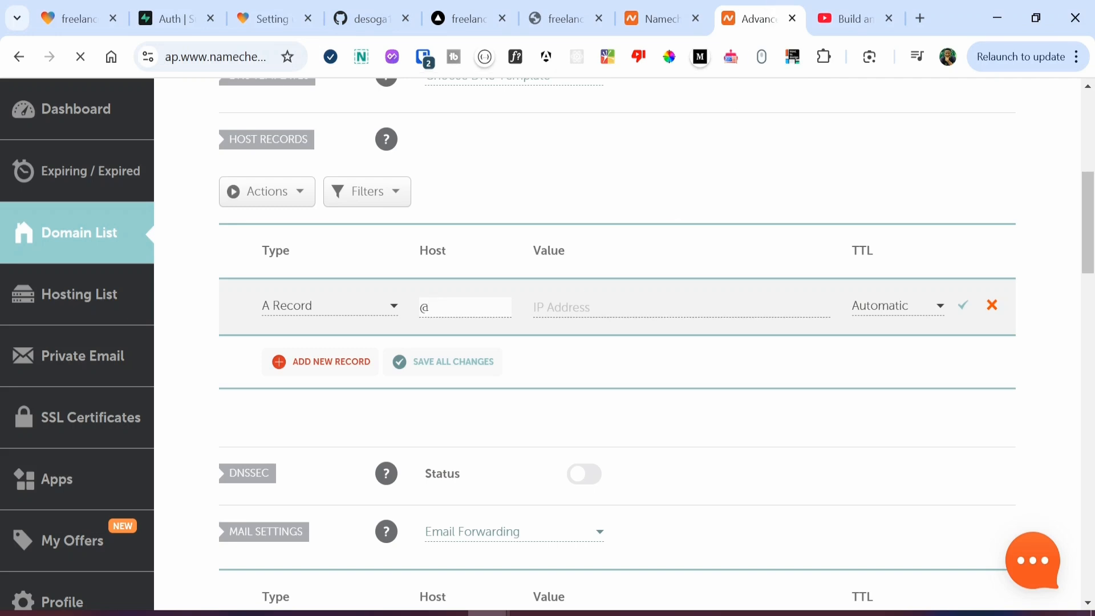
pyautogui.press('Tab')
pyautogui.hotkey('ctrl', 'v')
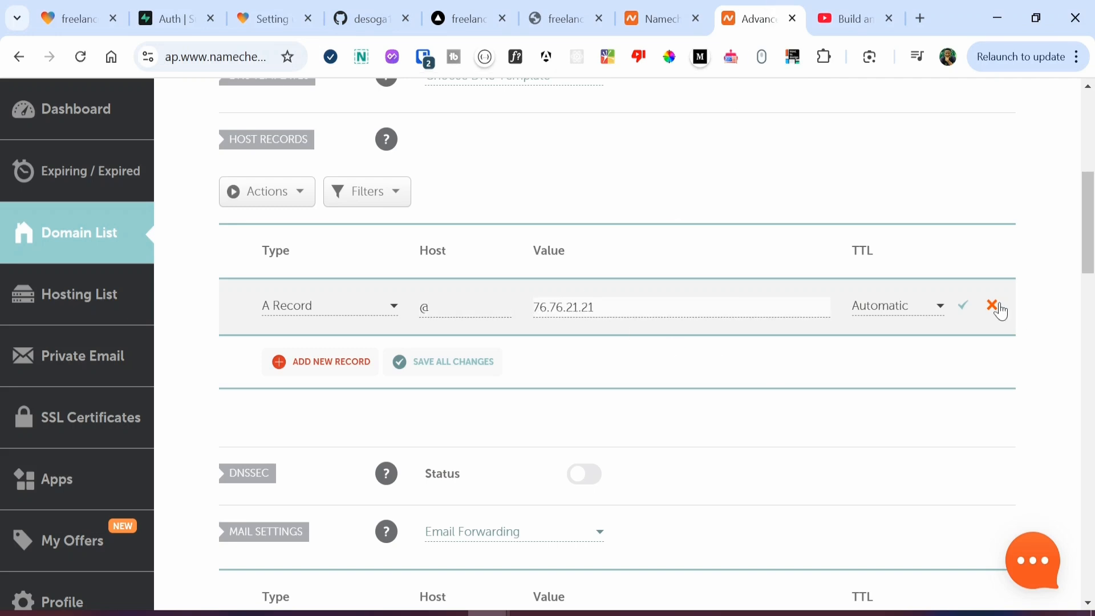
pyautogui.click(963, 305)
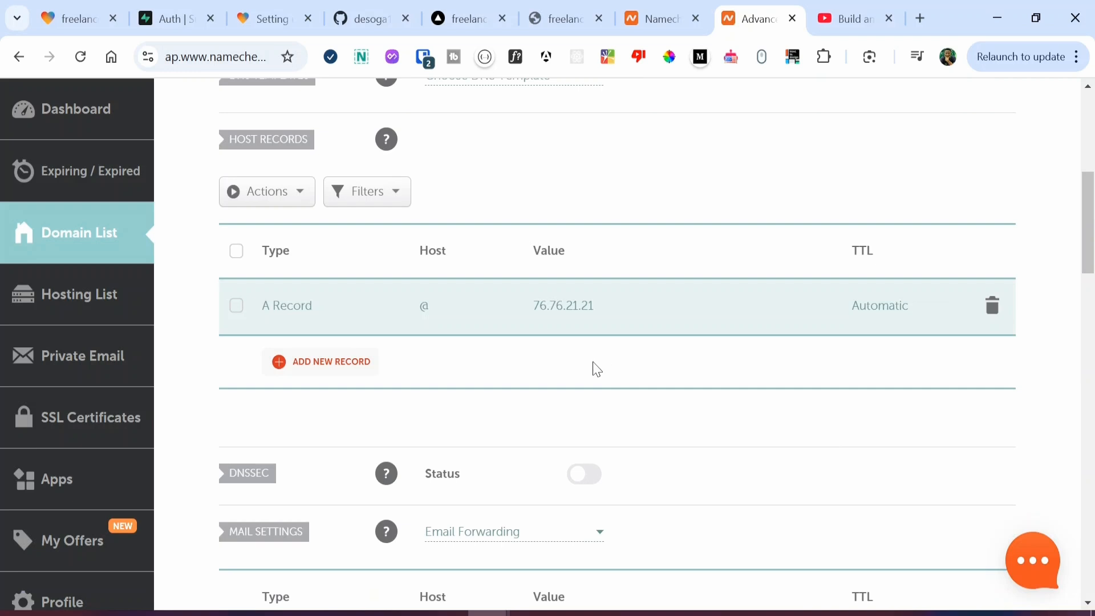
# Step: Add a CNAME Record row with host www copied from Vercel
pyautogui.click(327, 365)
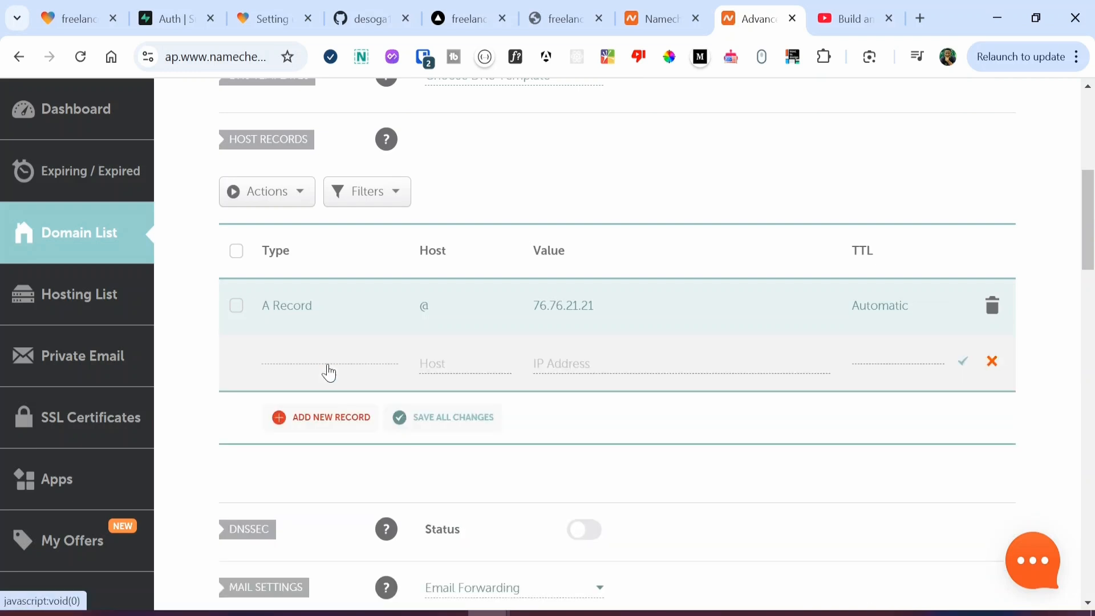
pyautogui.click(328, 367)
pyautogui.scroll(-3, 336, 421)
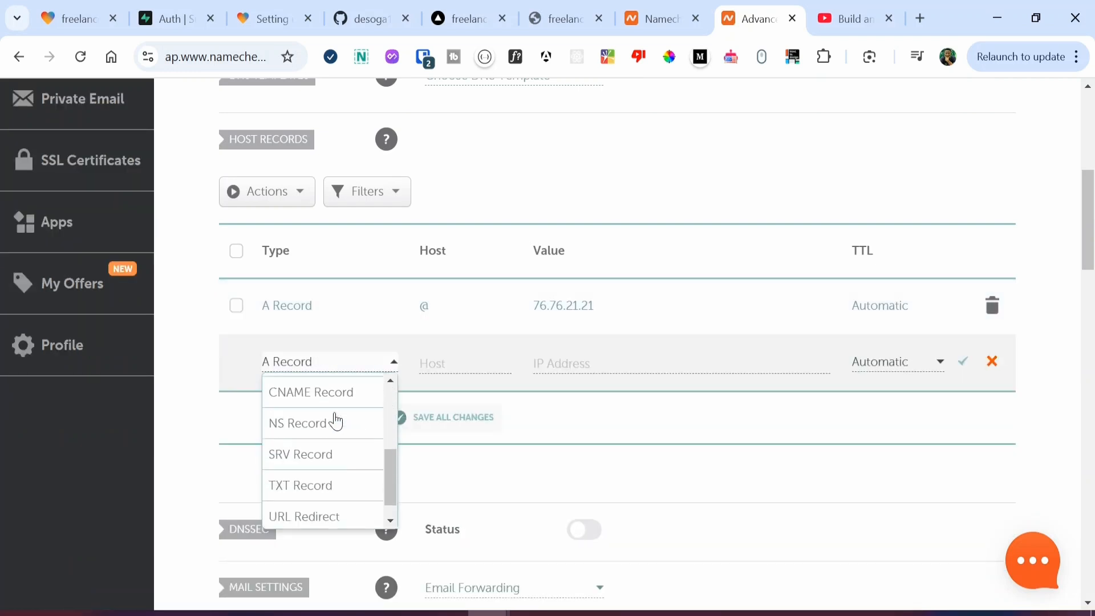
pyautogui.click(341, 394)
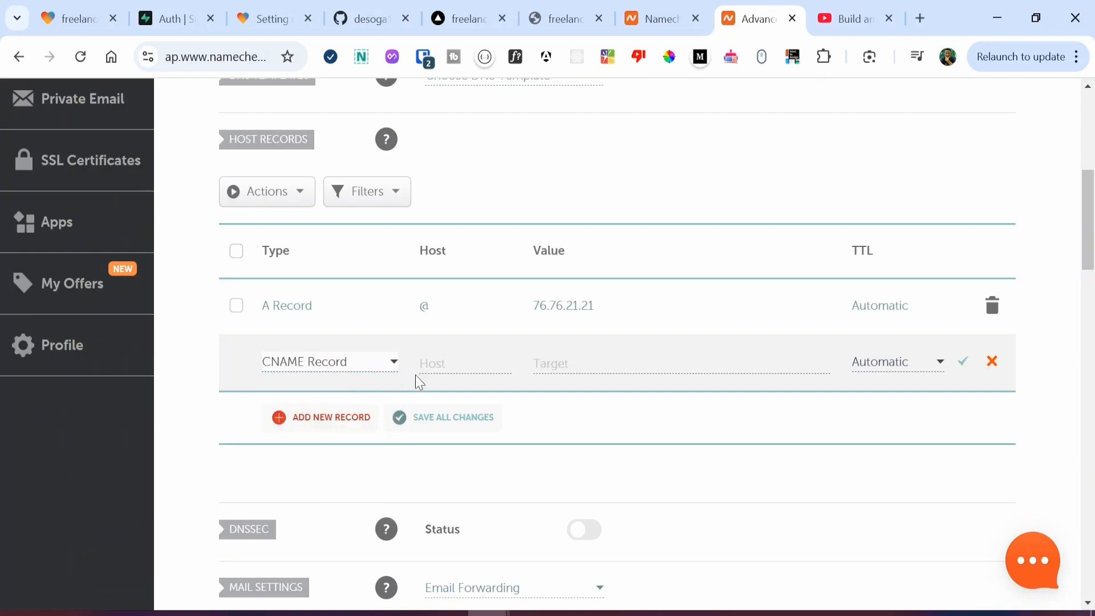
pyautogui.click(472, 16)
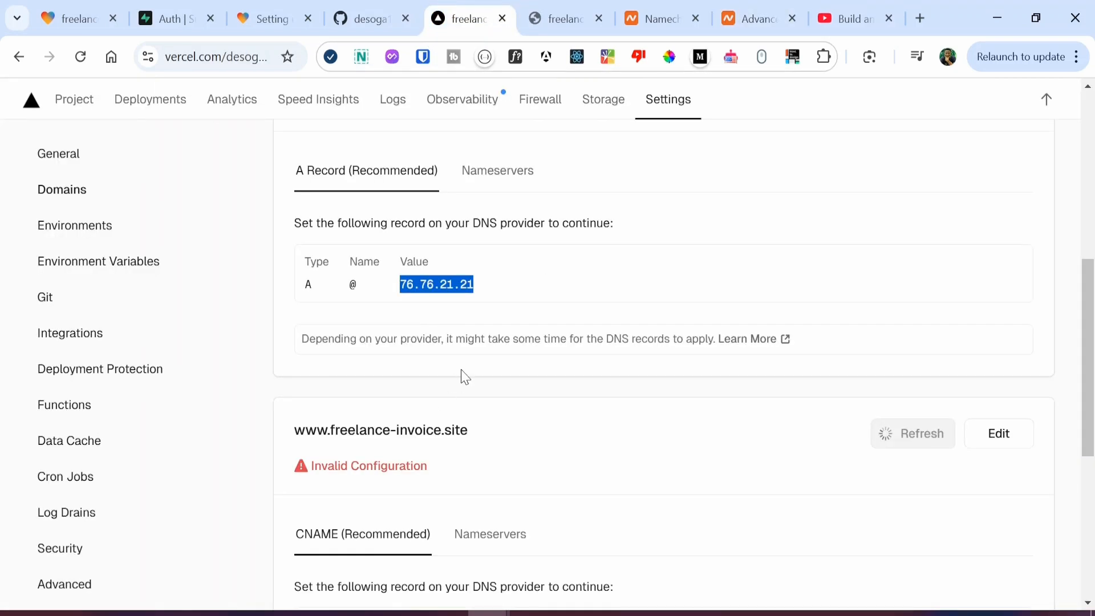
pyautogui.scroll(-5, 462, 376)
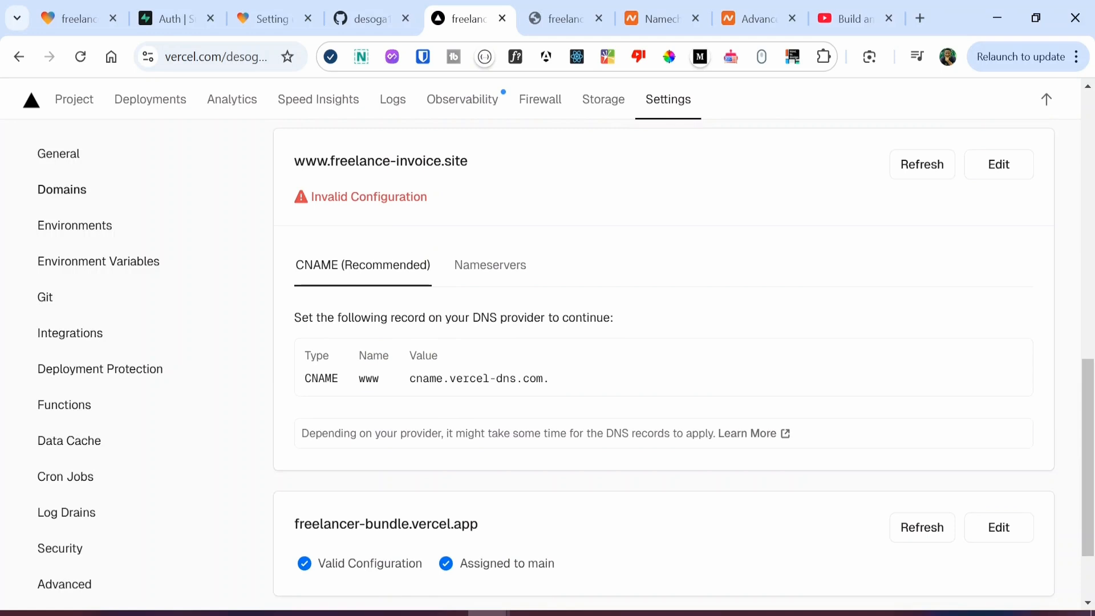
pyautogui.doubleClick(368, 378)
pyautogui.hotkey('ctrl', 'c')
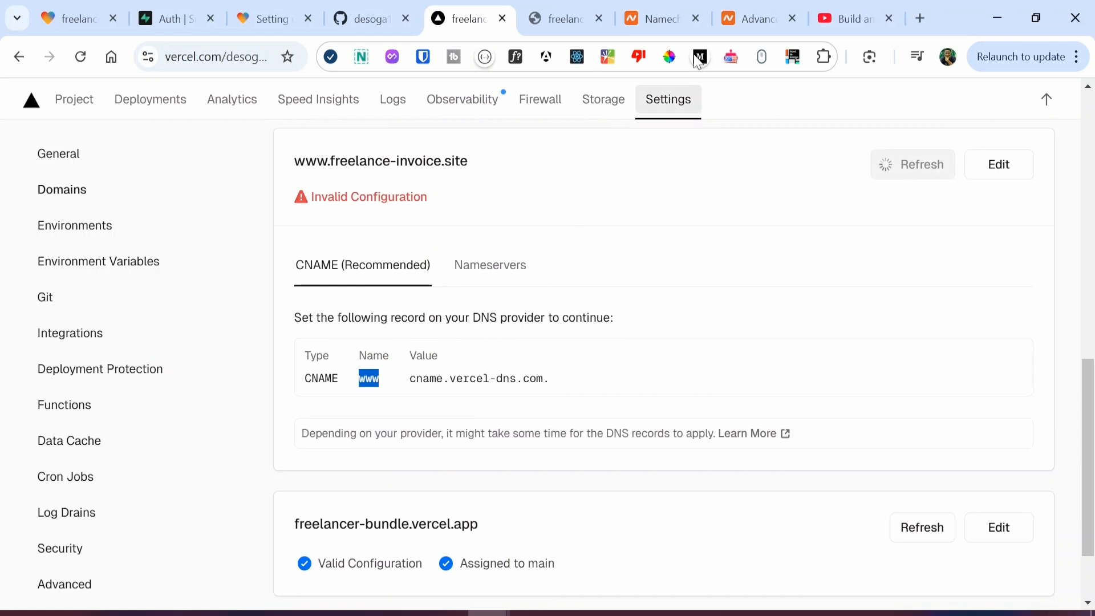
pyautogui.click(758, 16)
pyautogui.hotkey('ctrl', 'v')
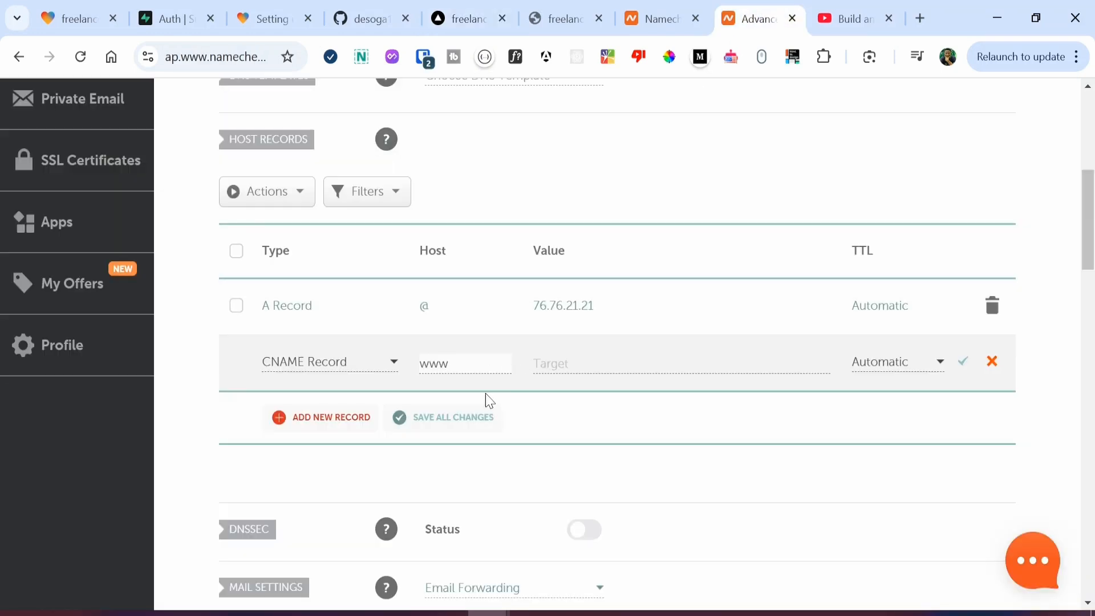
# Step: Set the CNAME target to cname.vercel-dns.com. and save the record
pyautogui.click(471, 21)
pyautogui.moveTo(410, 381); pyautogui.dragTo(555, 386)
pyautogui.hotkey('ctrl', 'c')
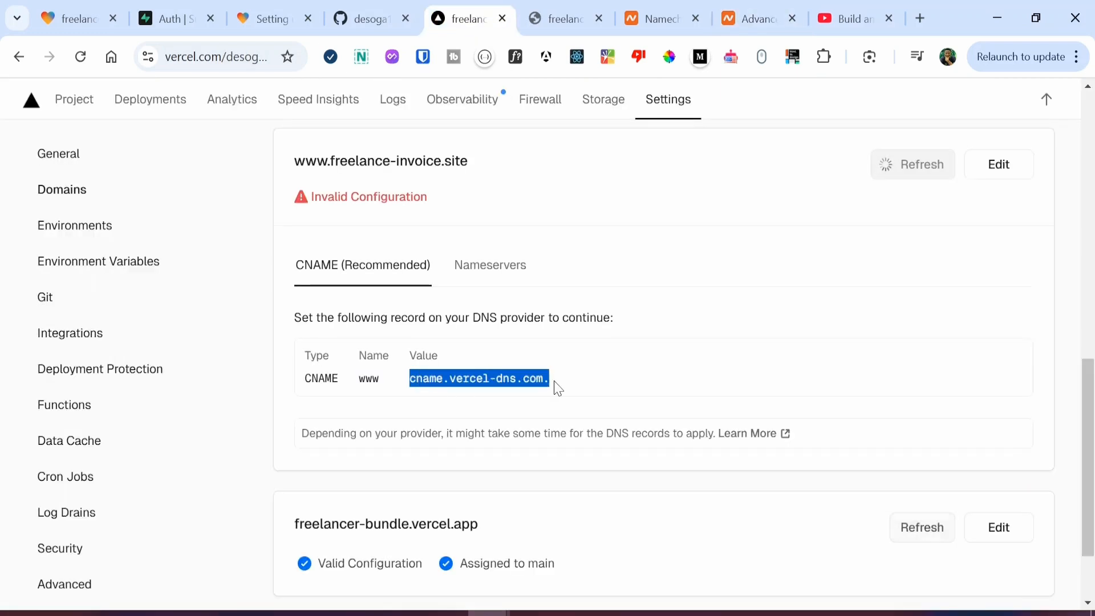
pyautogui.click(759, 19)
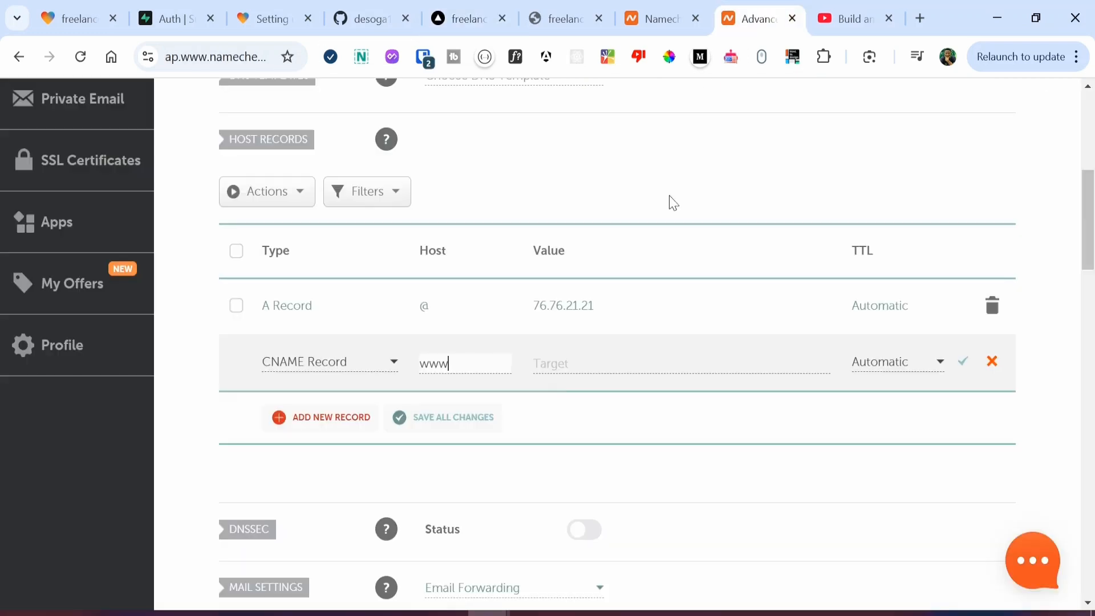
pyautogui.press('Tab')
pyautogui.hotkey('ctrl', 'v')
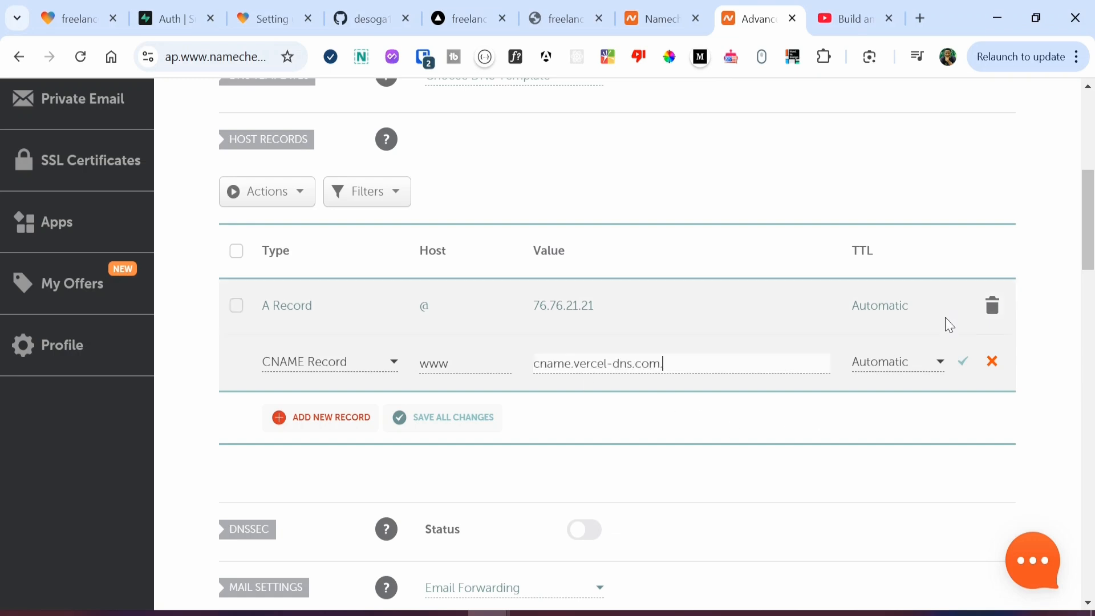
pyautogui.click(962, 362)
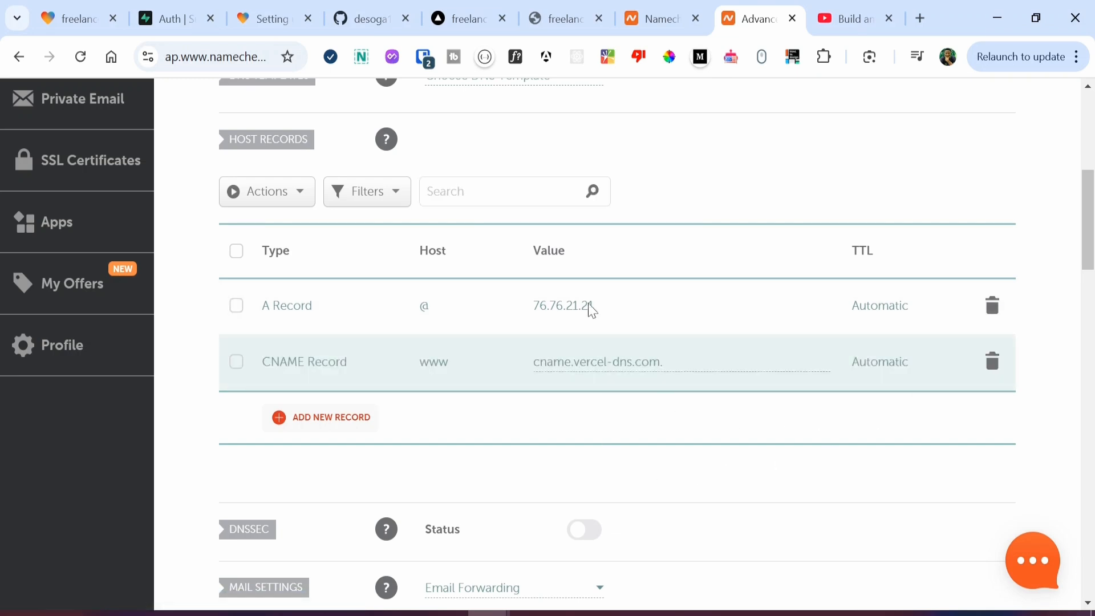
pyautogui.click(466, 18)
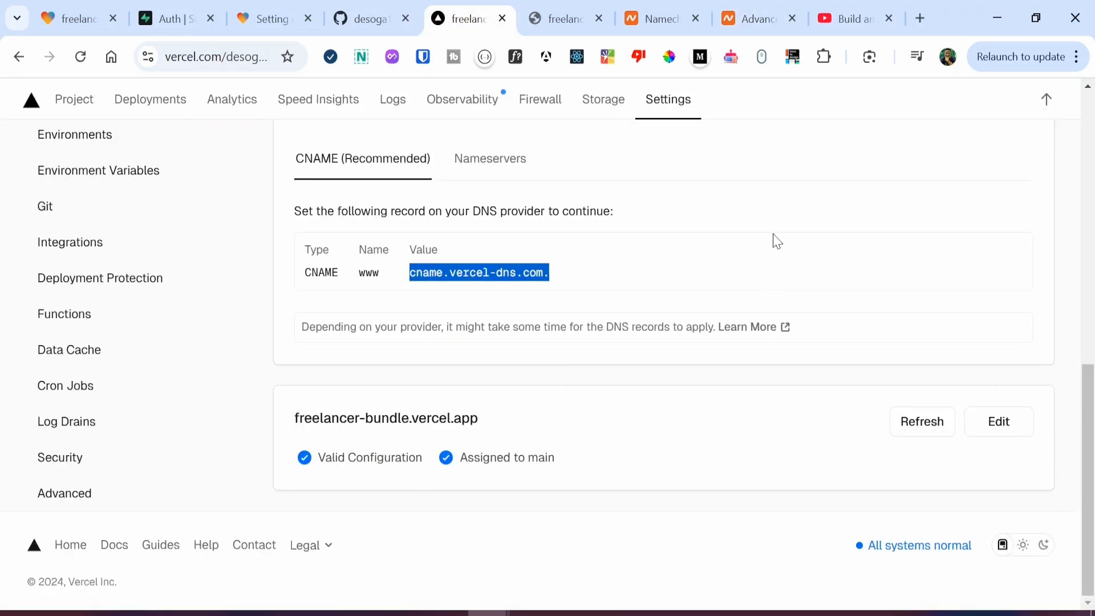
pyautogui.scroll(3, 706, 372)
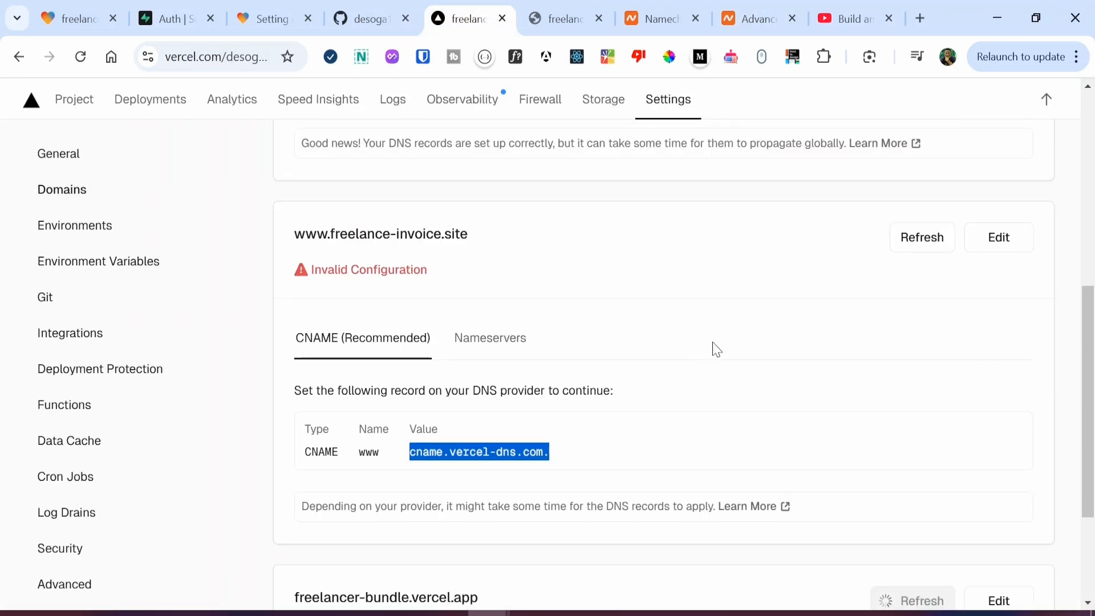
pyautogui.click(911, 234)
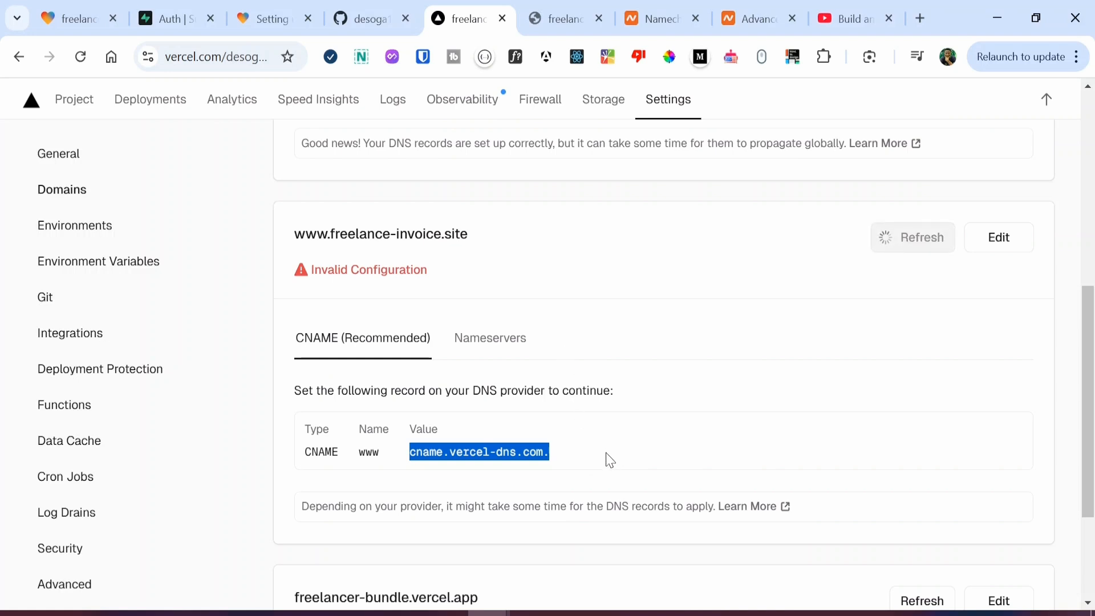
pyautogui.scroll(2, 650, 326)
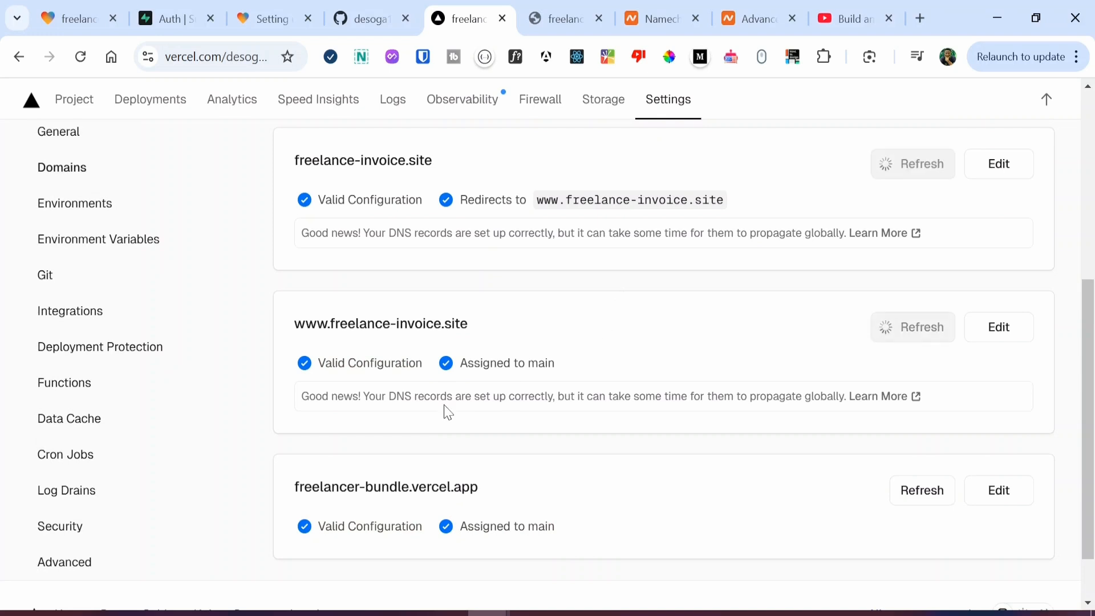
pyautogui.scroll(2, 428, 275)
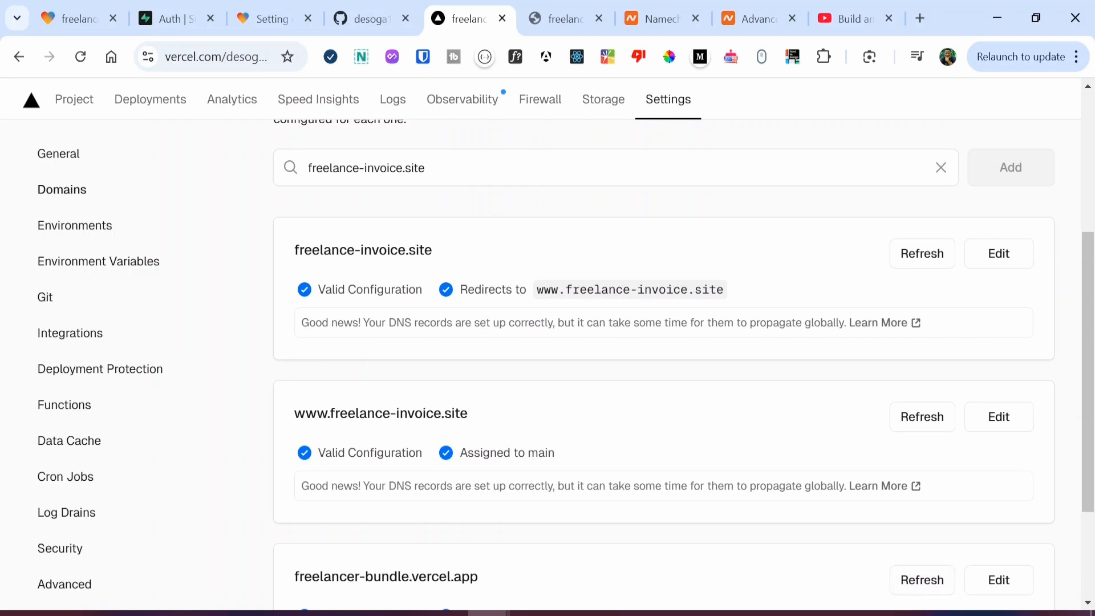
pyautogui.moveTo(566, 289); pyautogui.dragTo(724, 289)
pyautogui.hotkey('ctrl', 'c')
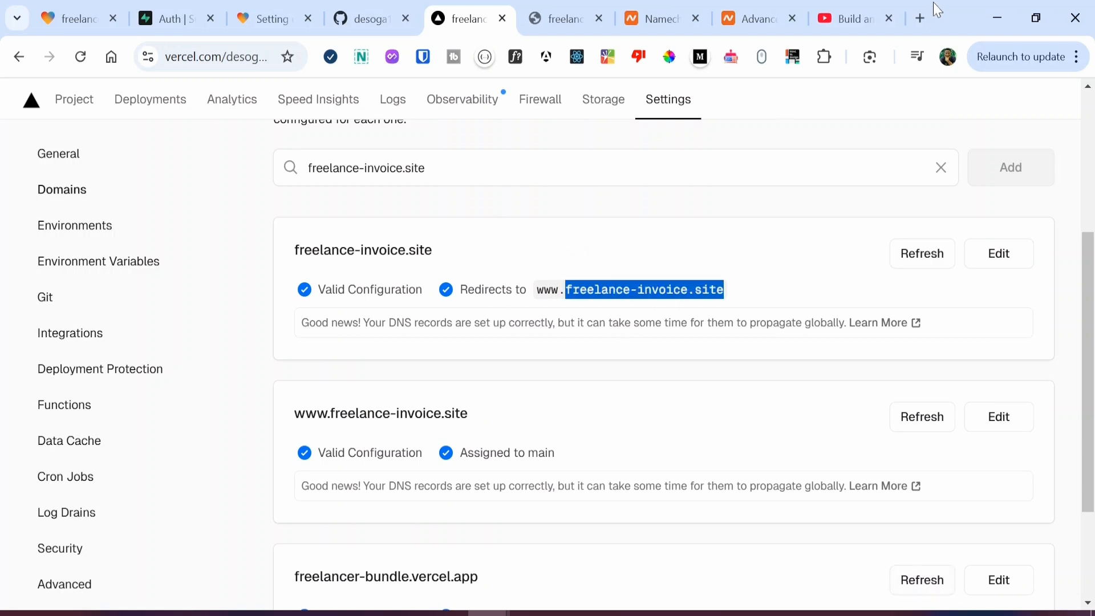
# Step: Open freelance-invoice.site in a new browser tab
pyautogui.click(917, 2)
pyautogui.hotkey('ctrl', 'v')
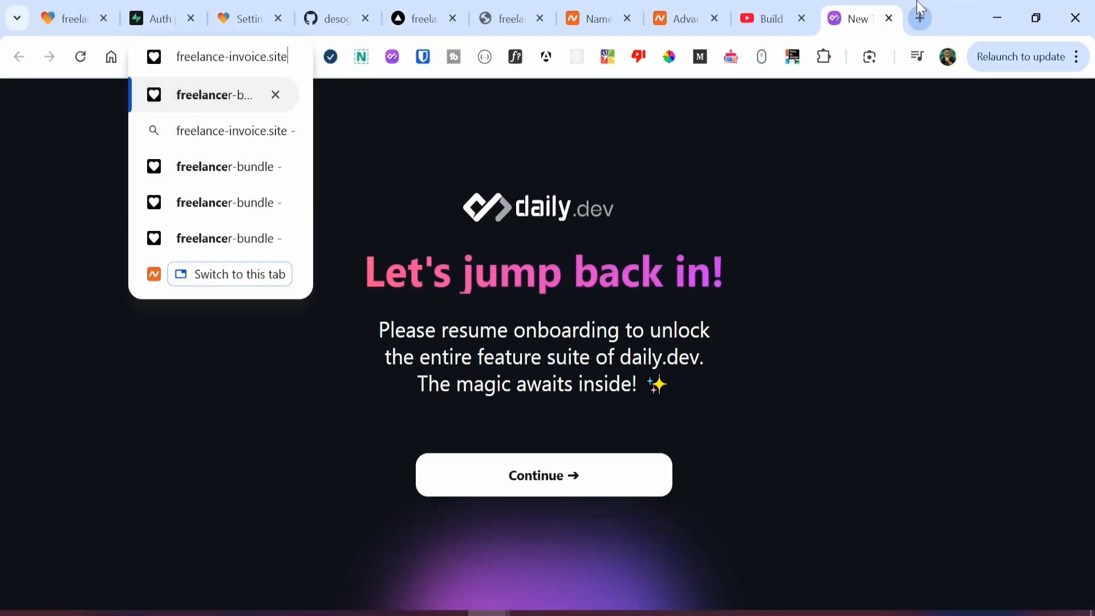
pyautogui.press('Return')
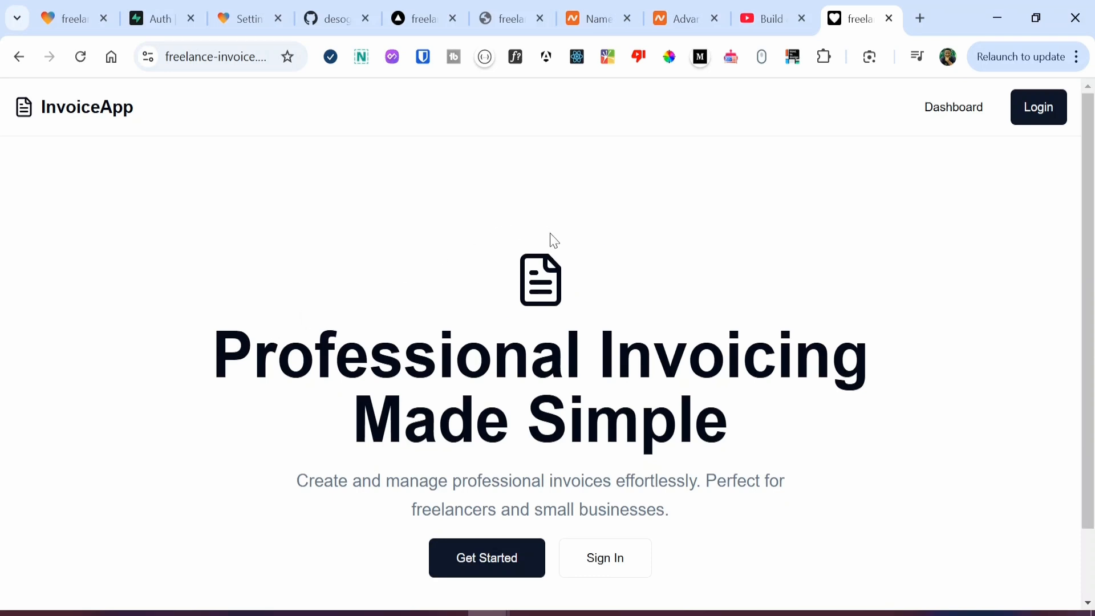
# Step: Log in to the live InvoiceApp with the account email and password
pyautogui.click(1027, 117)
pyautogui.click(821, 308)
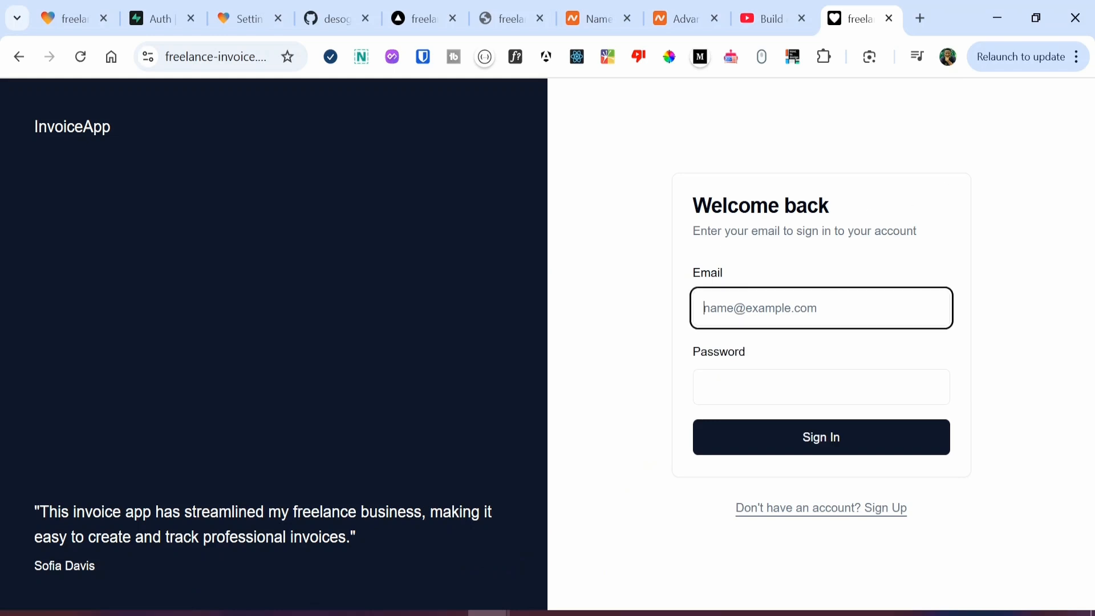
pyautogui.press('super+v')
pyautogui.scroll(-10, 758, 317)
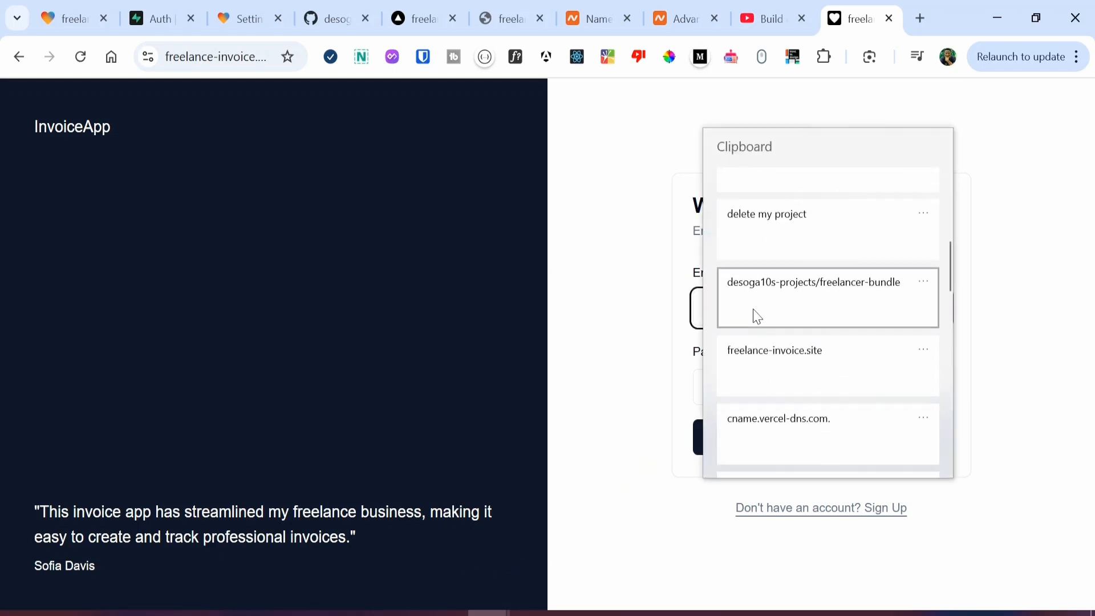
pyautogui.scroll(-5, 757, 317)
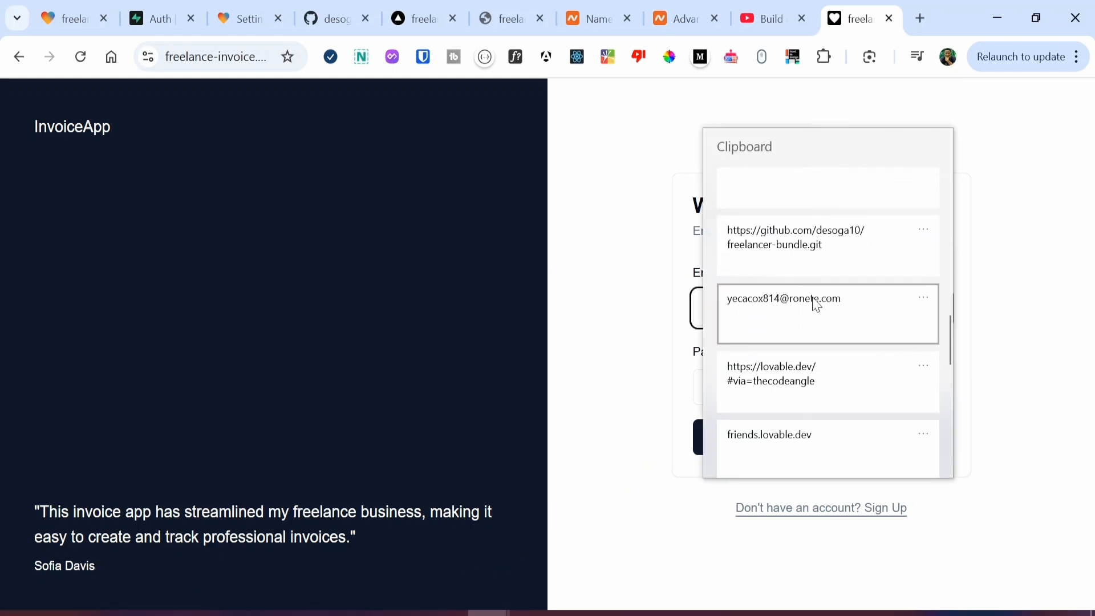
pyautogui.click(813, 305)
pyautogui.hotkey('ctrl', 'a')
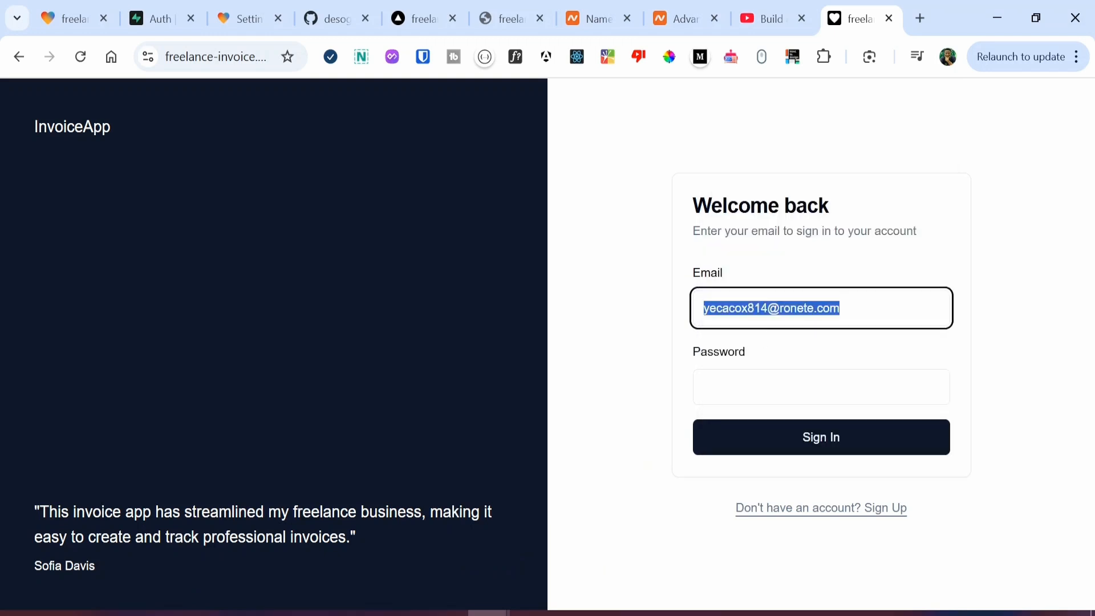
pyautogui.press('Tab')
pyautogui.write('•')
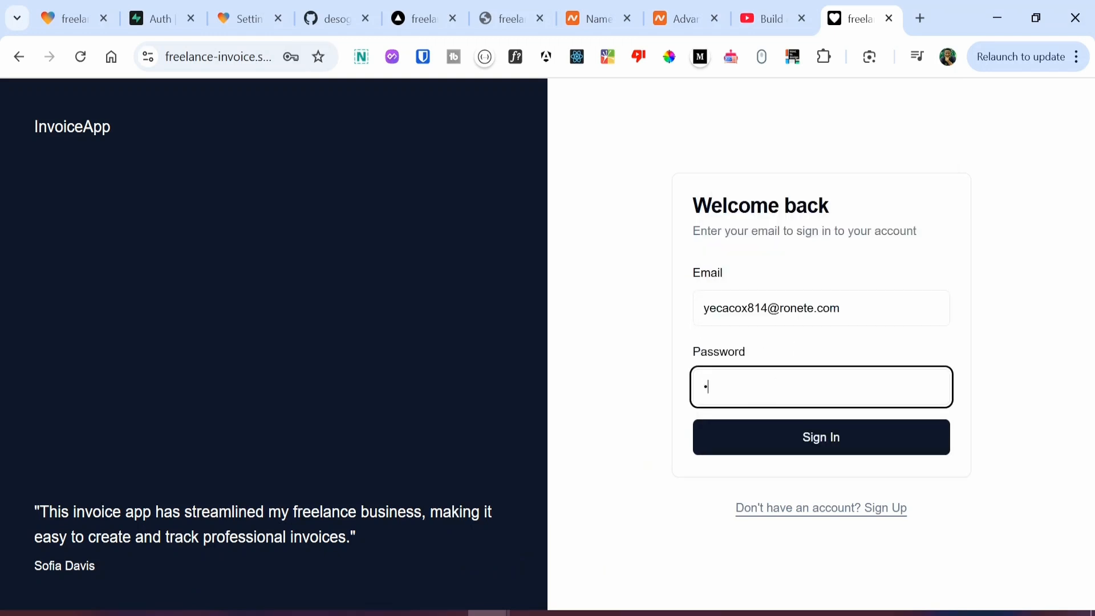
pyautogui.write('•••••••••')
pyautogui.click(760, 437)
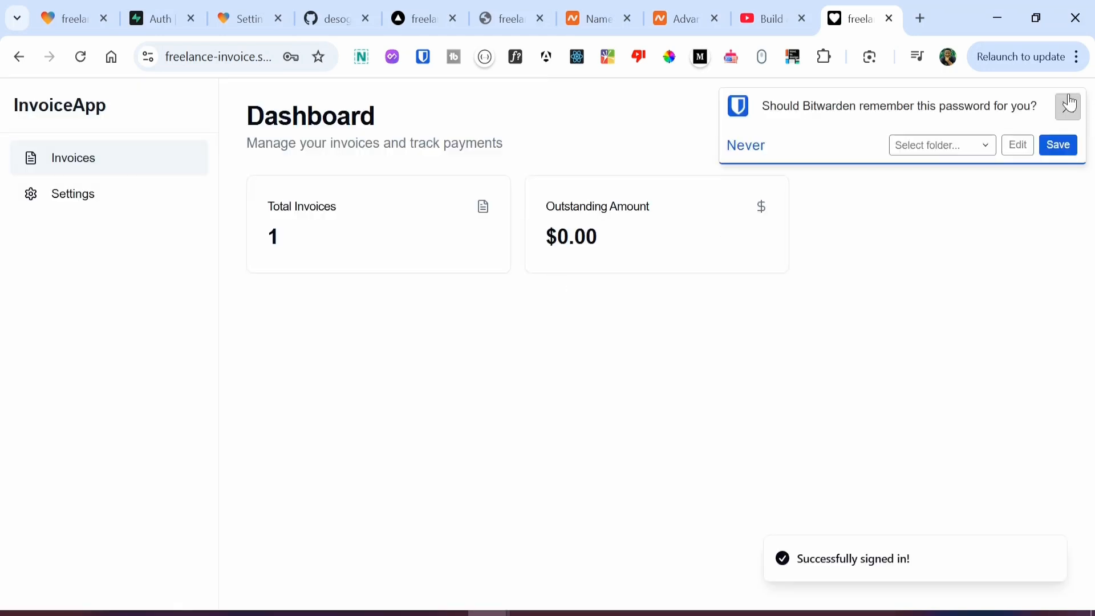
pyautogui.click(1066, 105)
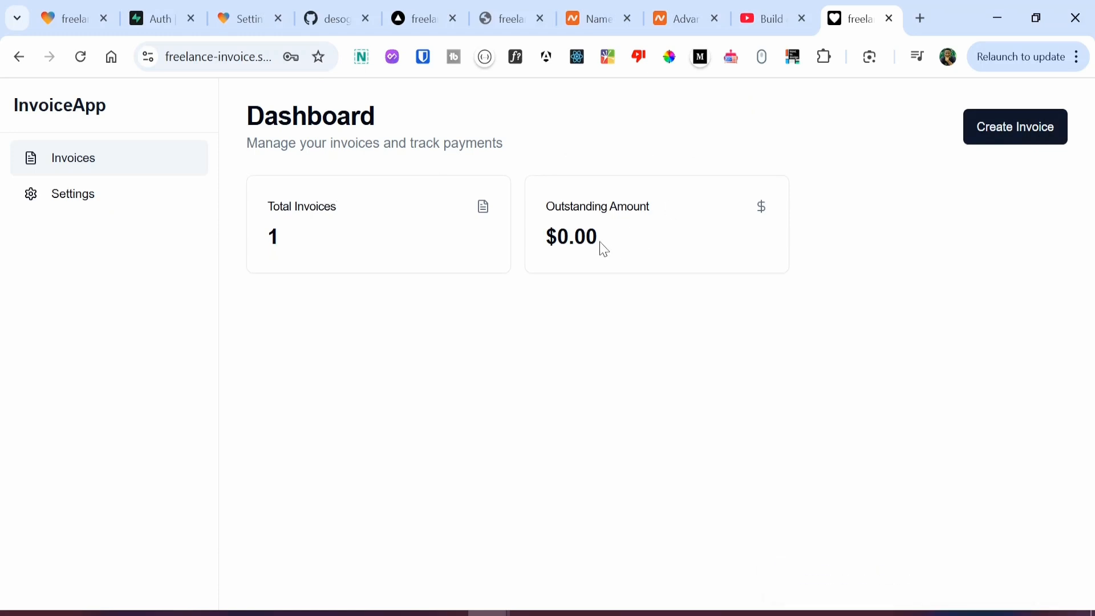
# Step: On the Settings page, toggle invoice INV-008 to pending and back to Paid
pyautogui.click(36, 207)
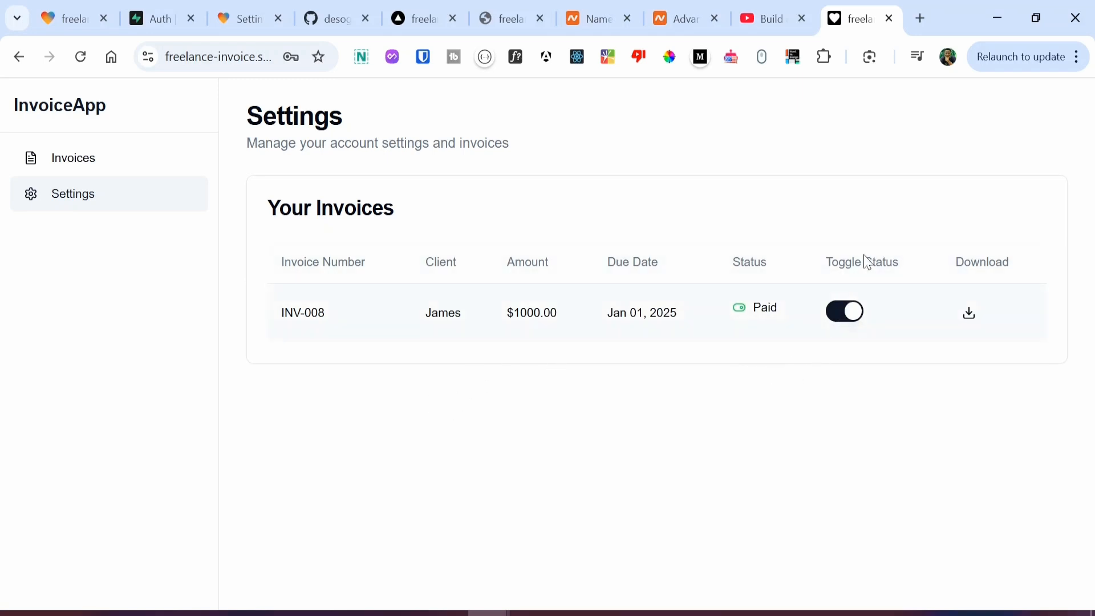
pyautogui.click(859, 318)
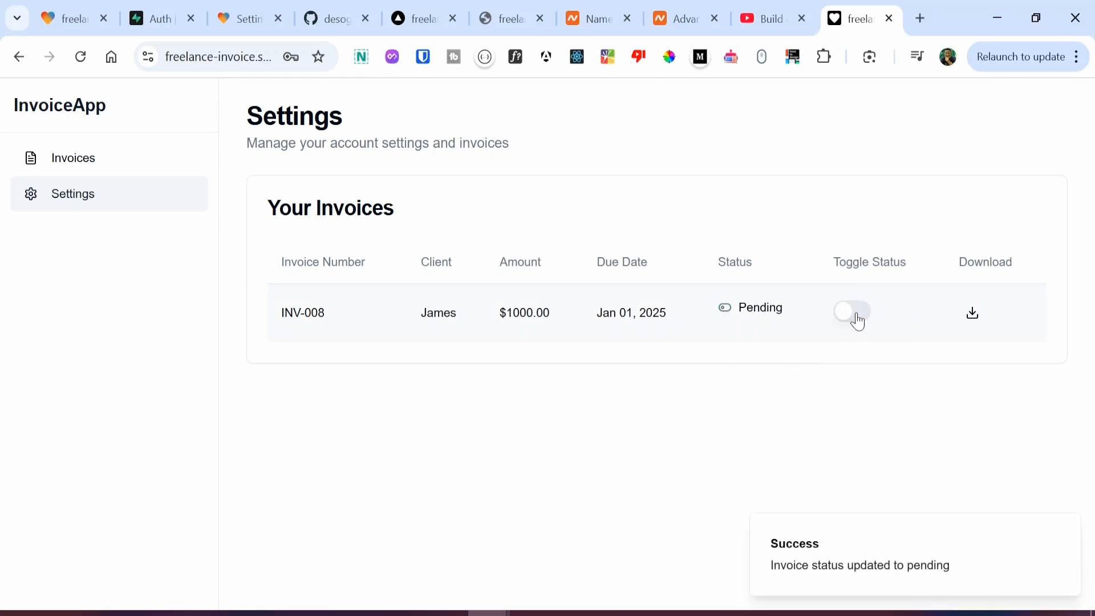
pyautogui.click(857, 321)
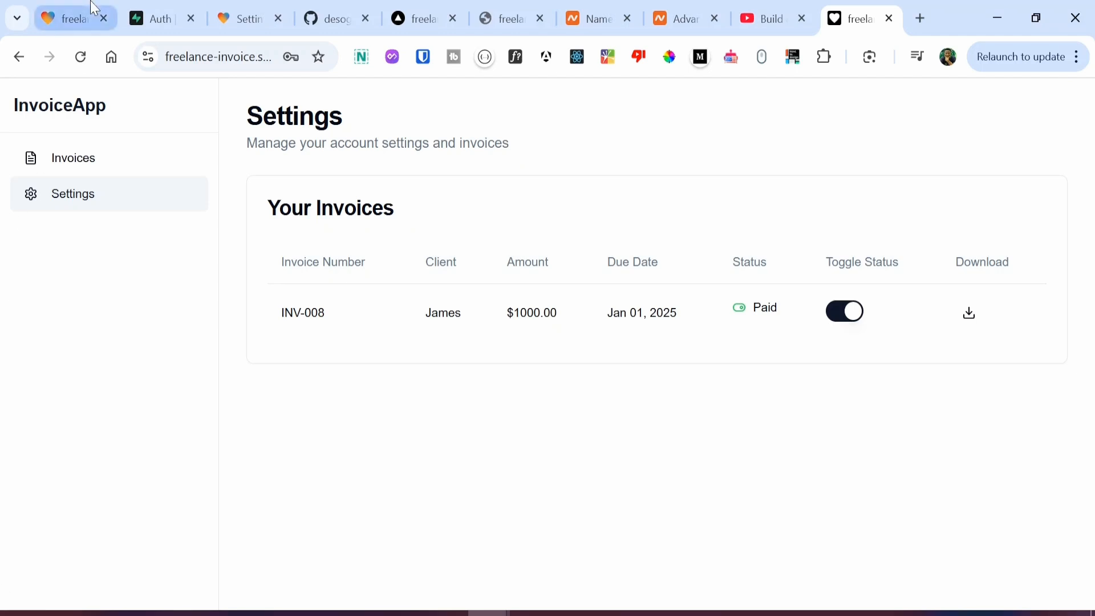
# Step: Show the dashboard in the Lovable project's preview
pyautogui.click(71, 18)
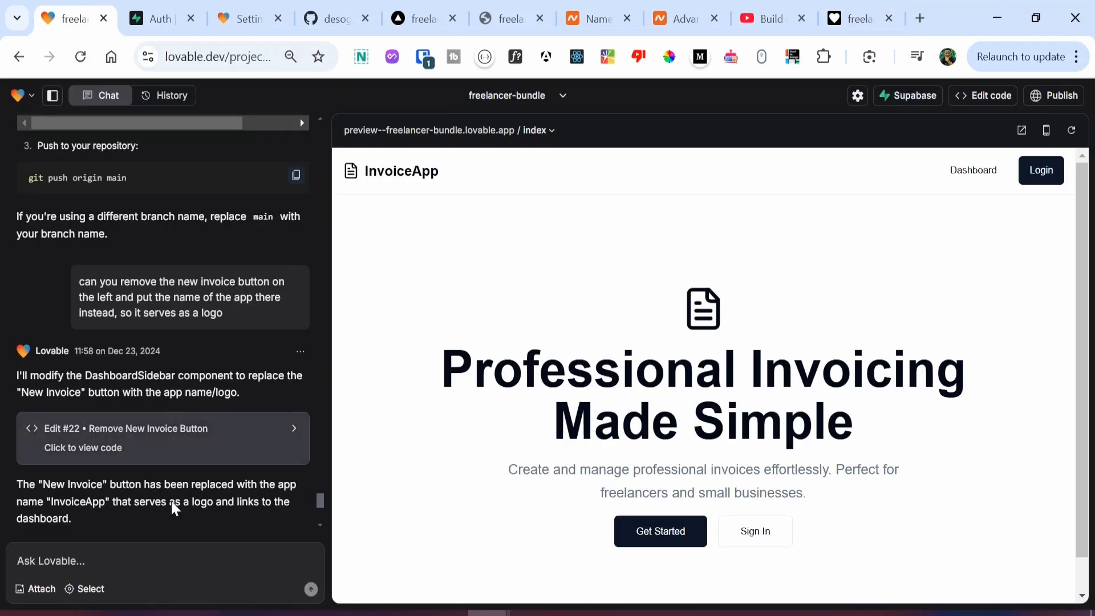
pyautogui.click(124, 580)
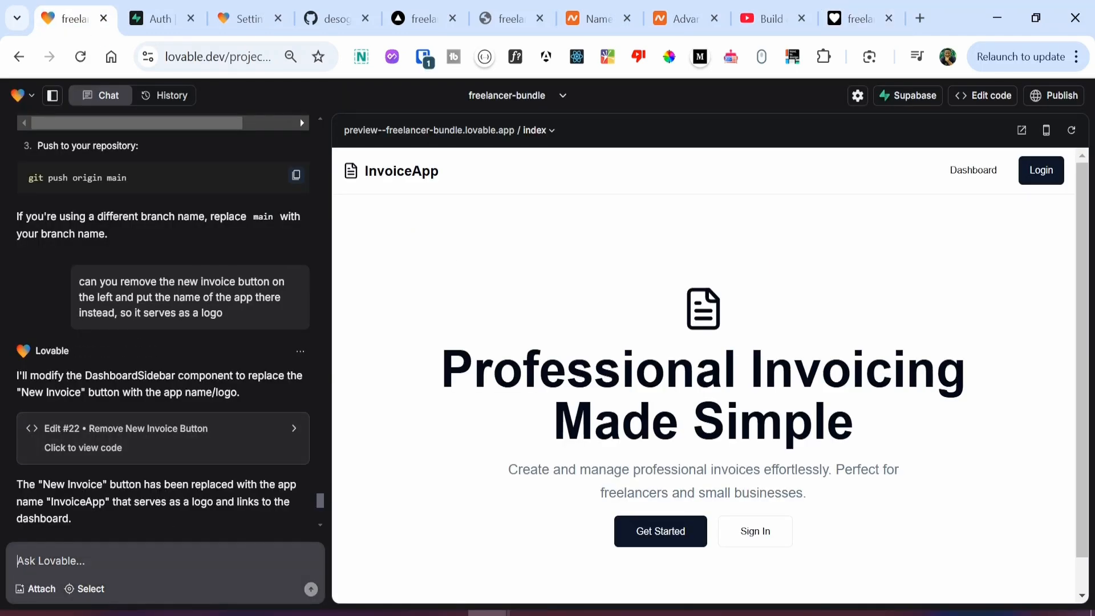
pyautogui.click(975, 169)
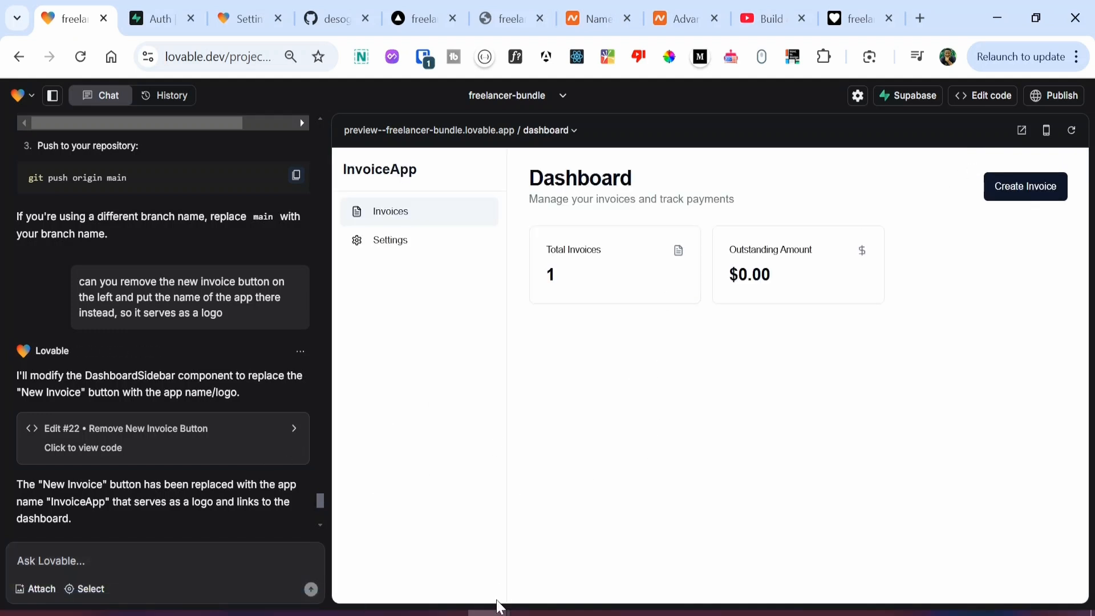
# Step: Ask Lovable to 'add a logout button functionality to the dashboard', fixing the typo before sending
pyautogui.click(103, 563)
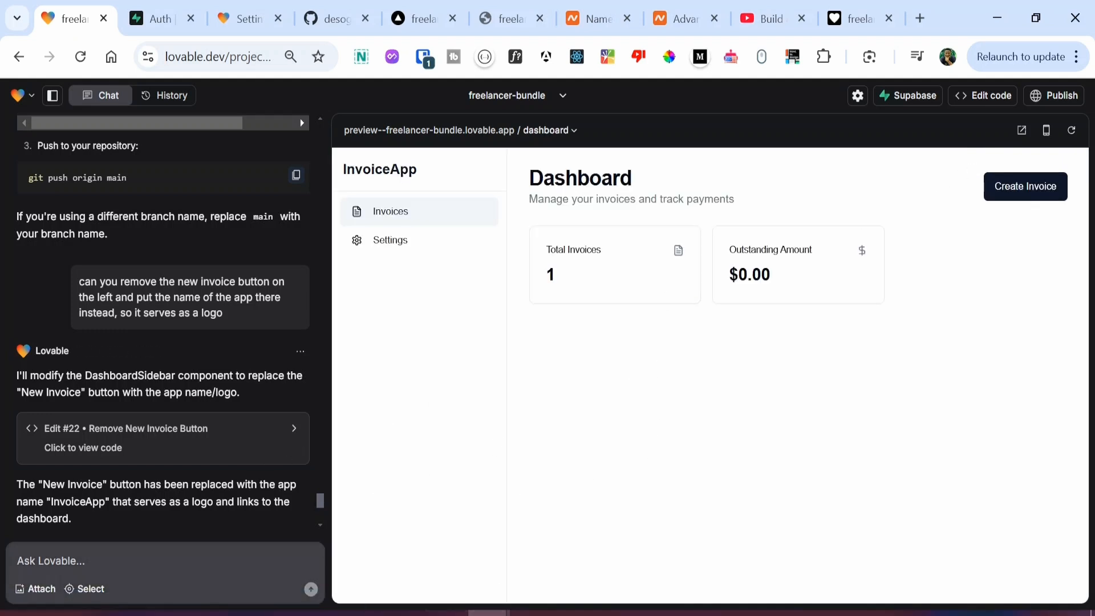
pyautogui.write('add a logout button fucntio')
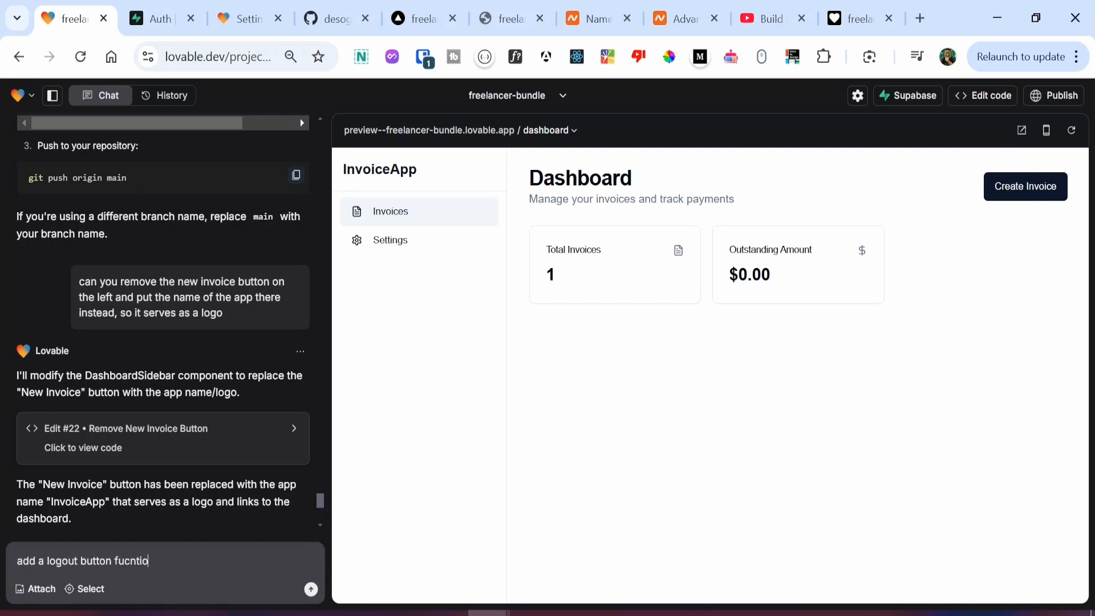
pyautogui.write('nality to the dashboard')
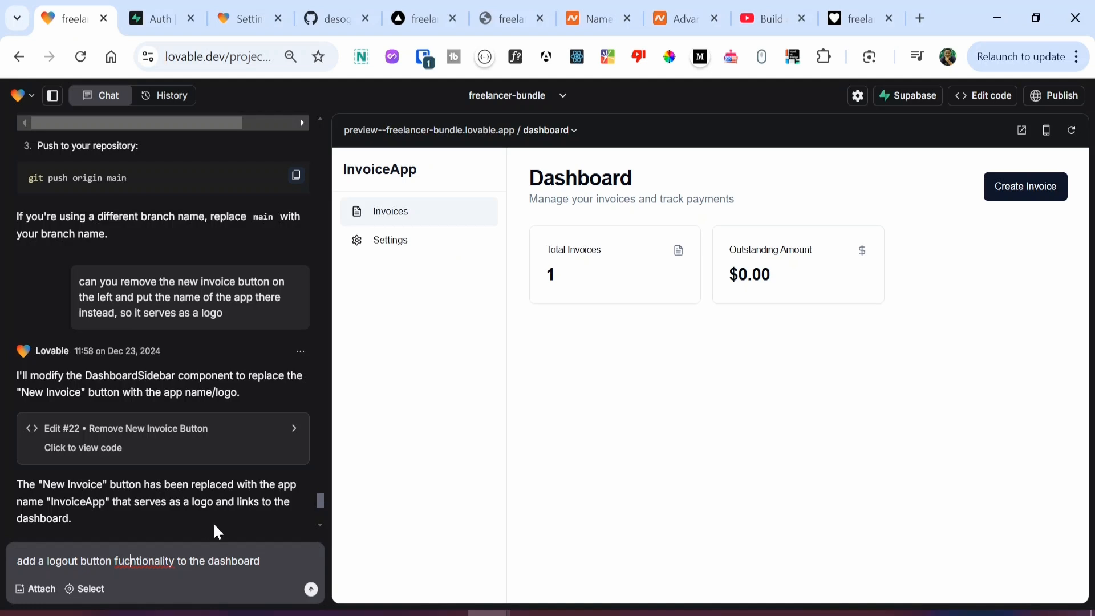
pyautogui.press('BackSpace')
pyautogui.press('Right')
pyautogui.write('c')
pyautogui.press('End')
pyautogui.press('Return')
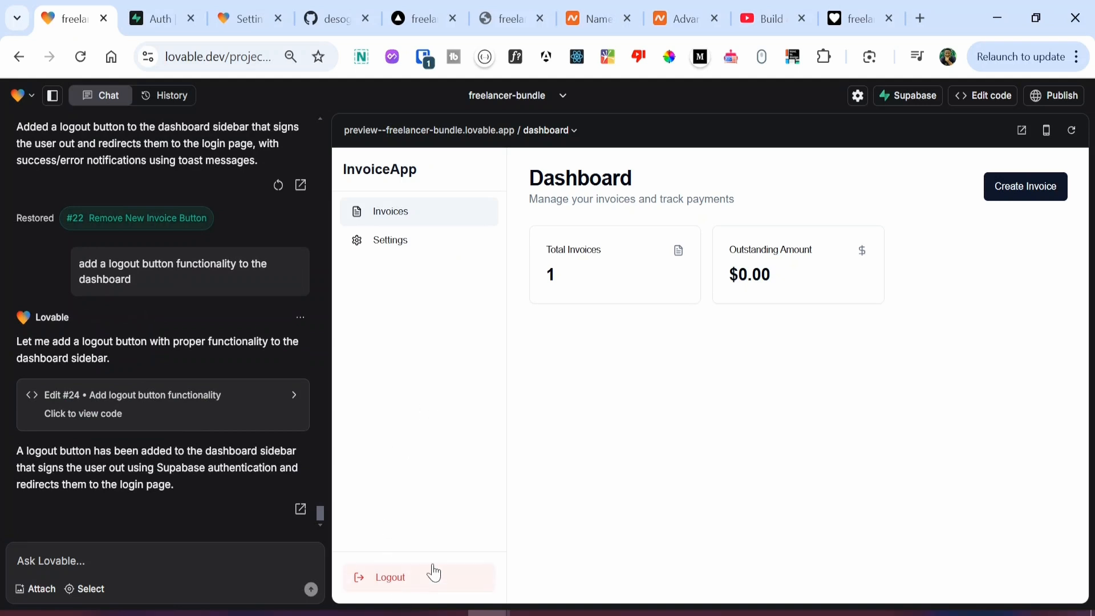
# Step: Test Logout in the preview, then sign back in with the saved email and password
pyautogui.click(385, 580)
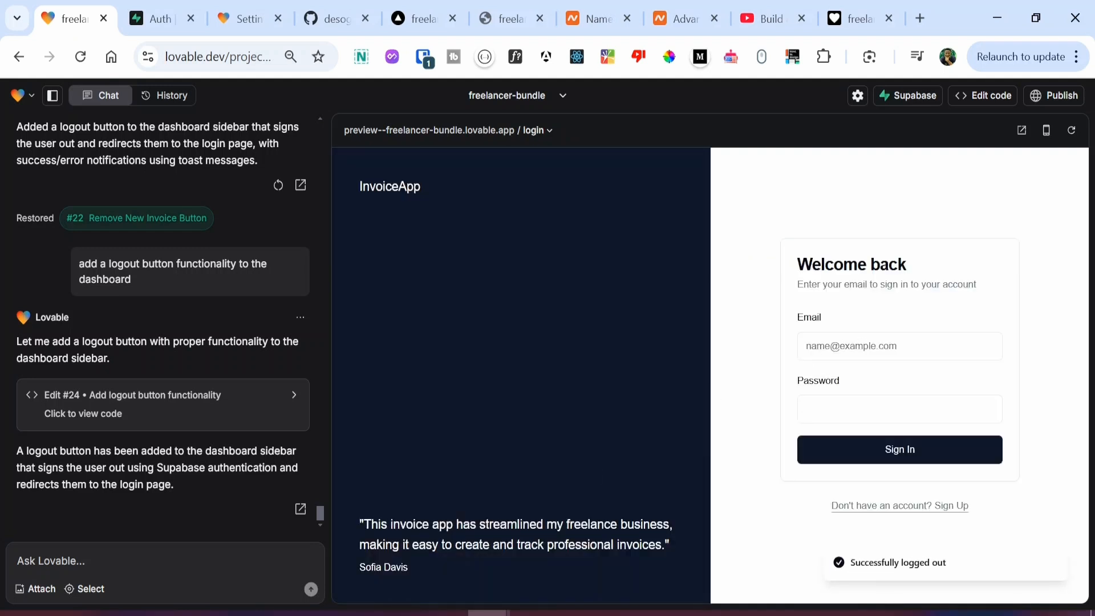
pyautogui.click(900, 346)
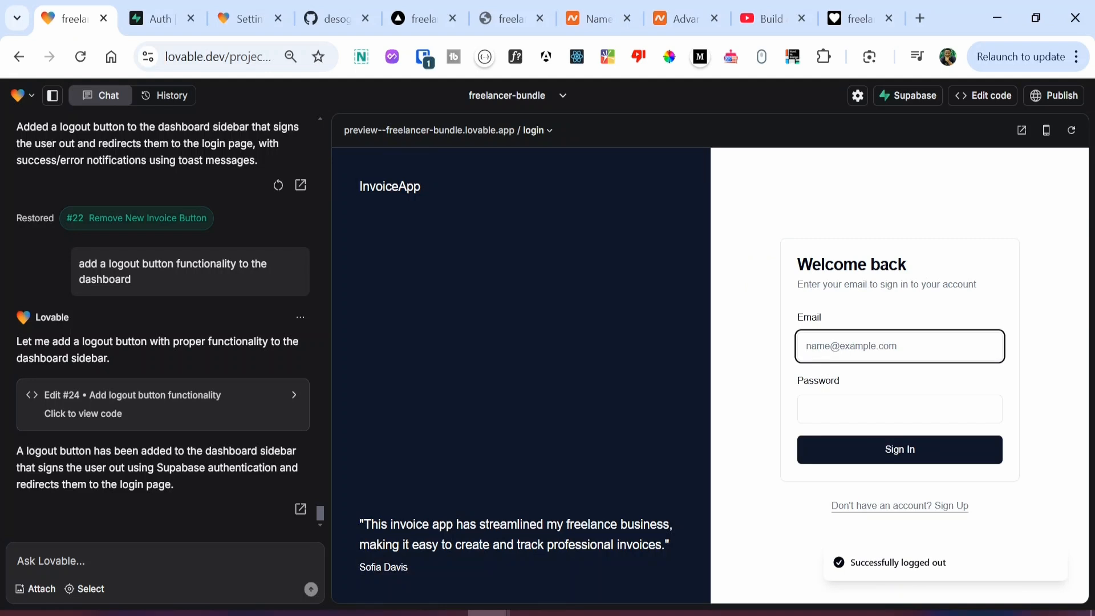
pyautogui.press('super+v')
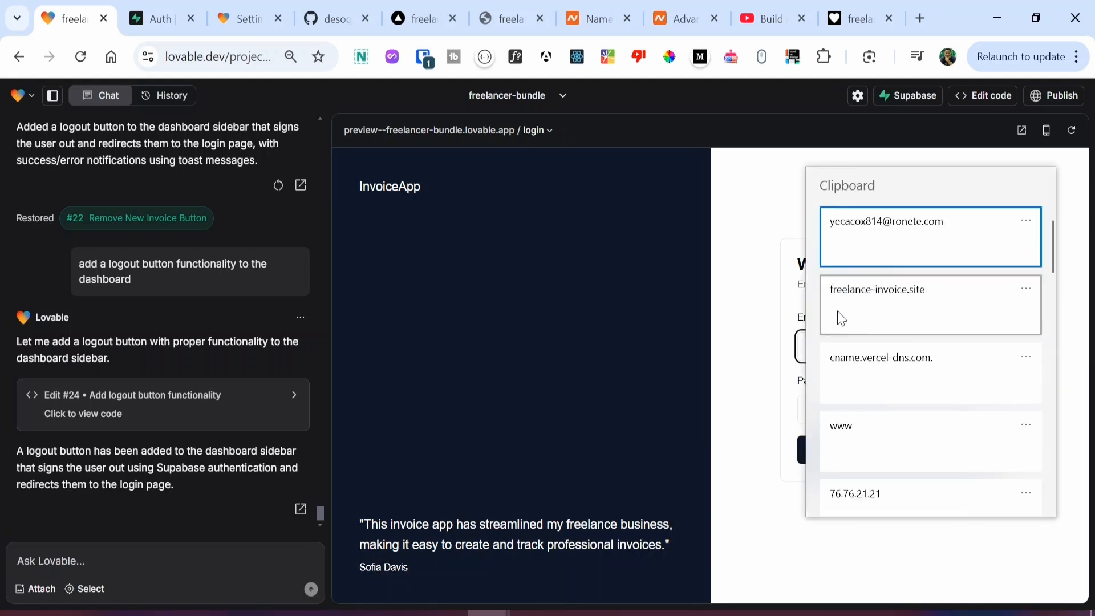
pyautogui.click(882, 223)
pyautogui.click(841, 395)
pyautogui.write('12')
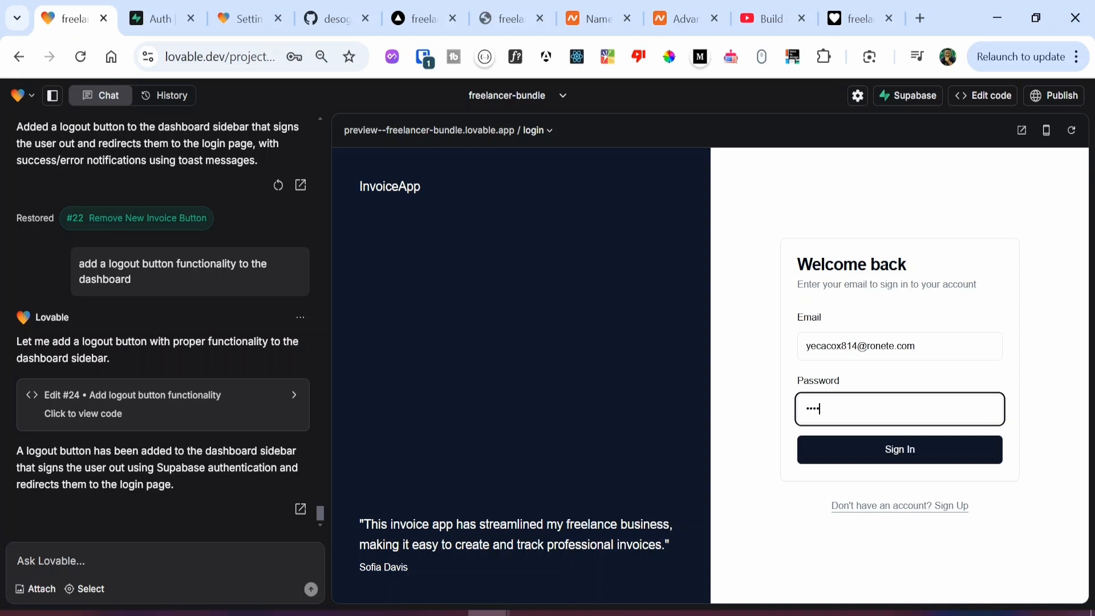
pyautogui.click(856, 450)
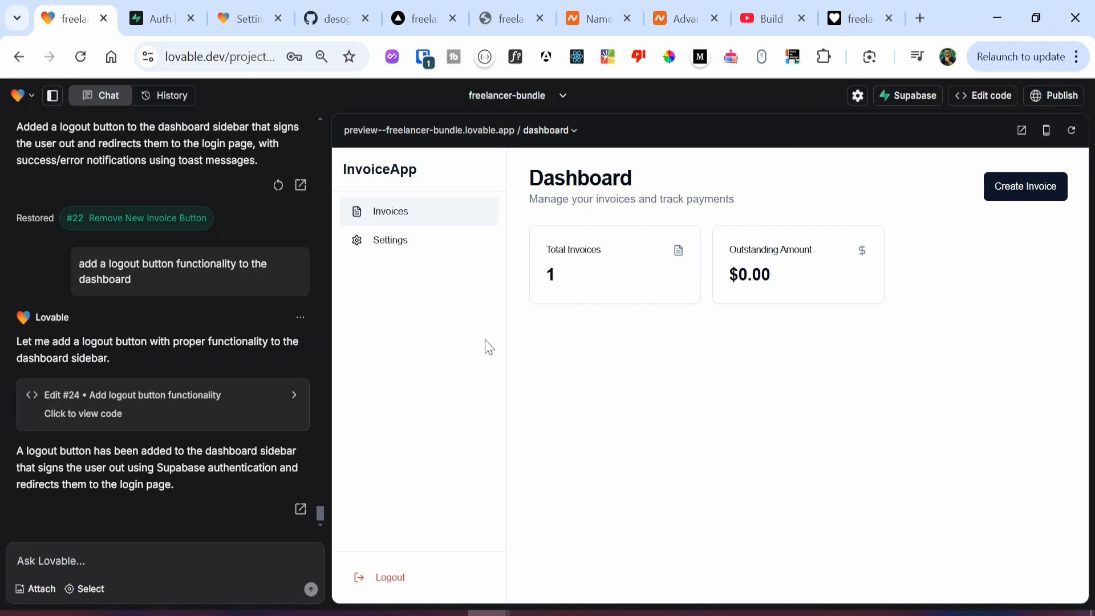
pyautogui.click(325, 22)
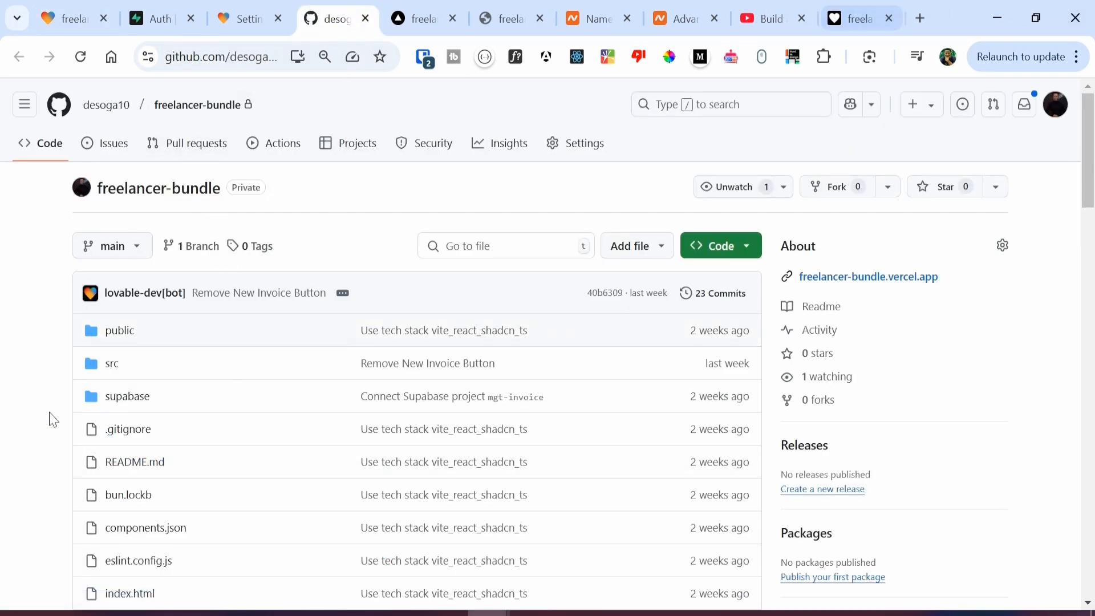
# Step: Reload freelancer-bundle to show the 'Add logout button functionality' commit, now 26 commits
pyautogui.click(81, 57)
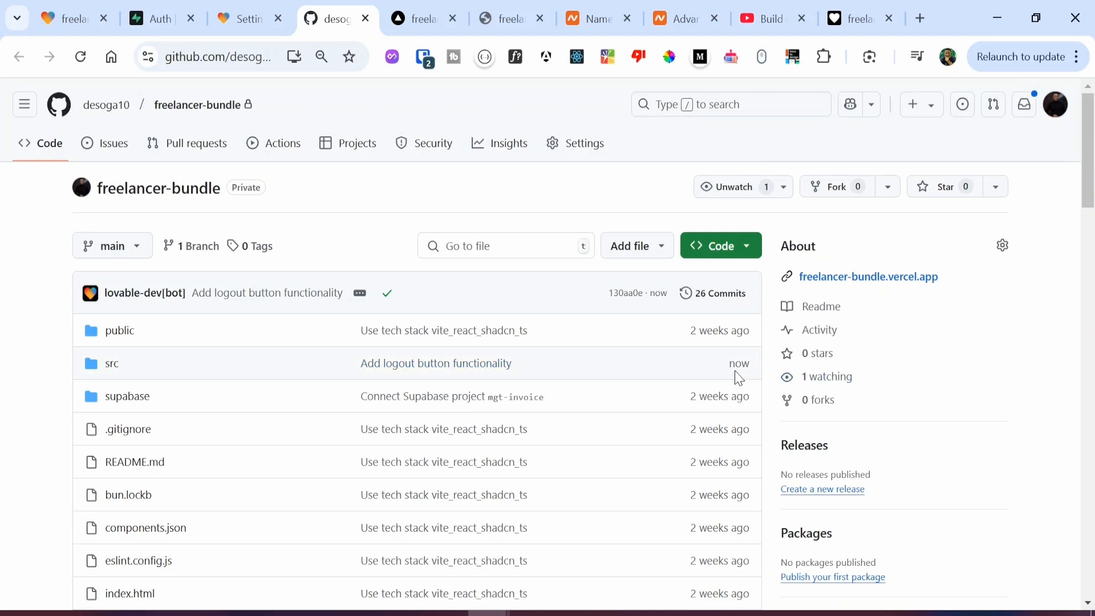
# Step: Open the newest Vercel production deployment 42819e3jj from the Deployments list
pyautogui.click(421, 7)
pyautogui.scroll(5, 285, 296)
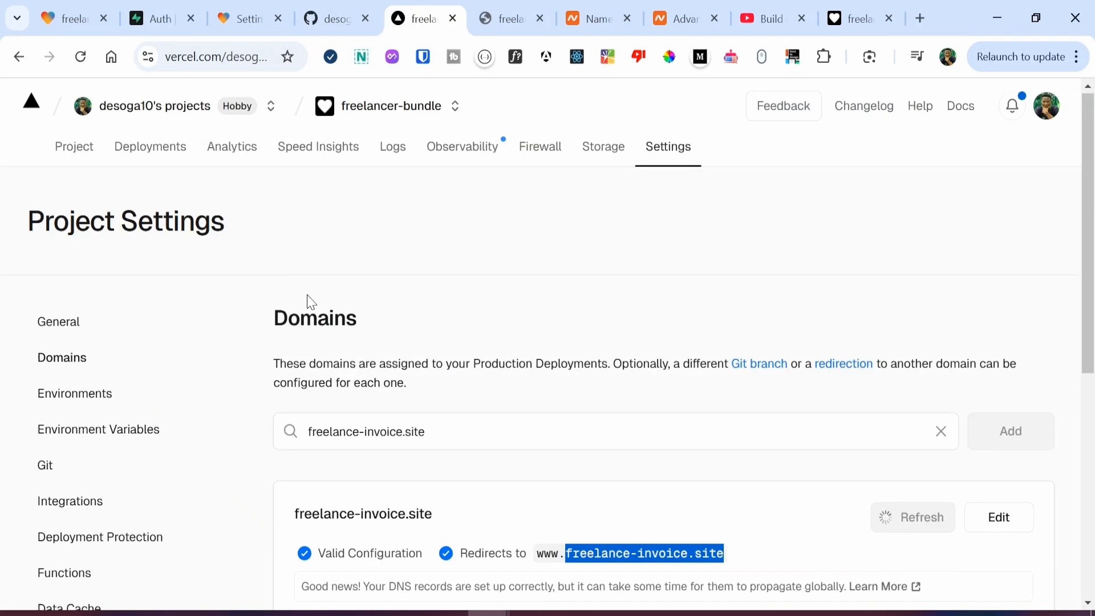
pyautogui.click(104, 155)
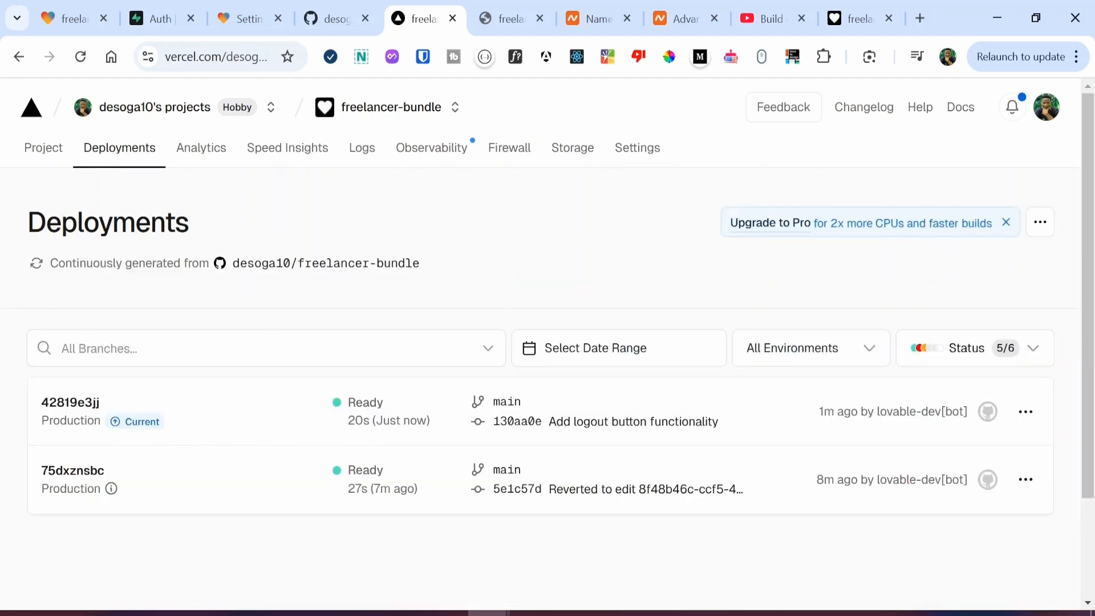
pyautogui.click(67, 412)
# Step: Expand and review deployment 42819e3jj's build logs to confirm the build completed
pyautogui.scroll(-1, 3, 455)
pyautogui.scroll(-5, 3, 455)
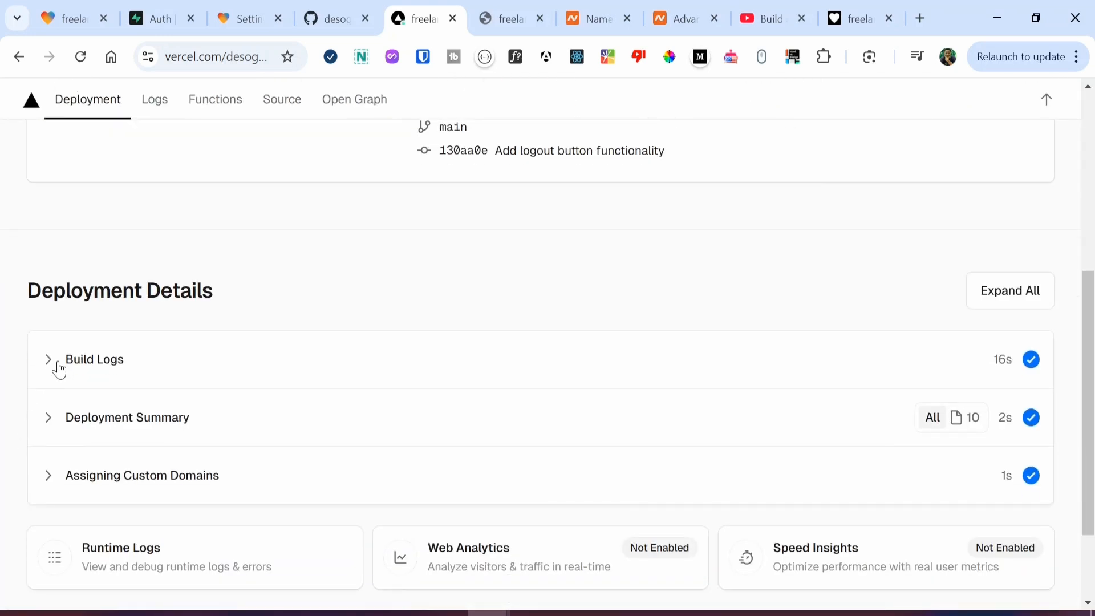
pyautogui.click(56, 371)
pyautogui.scroll(-1, 12, 443)
pyautogui.scroll(-5, 11, 442)
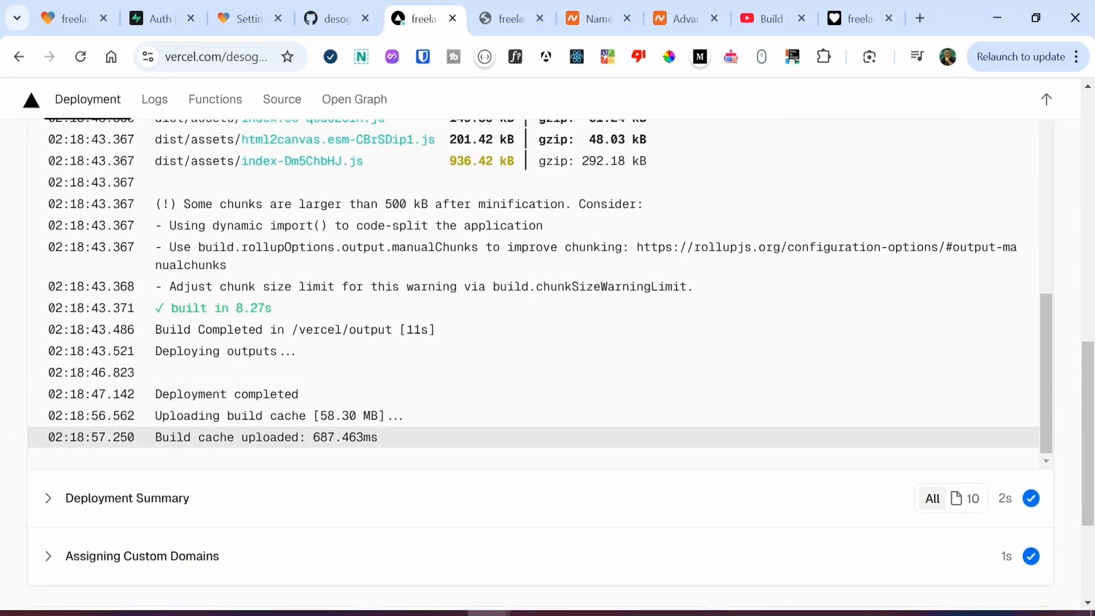
pyautogui.scroll(10, 219, 454)
pyautogui.scroll(10, 330, 357)
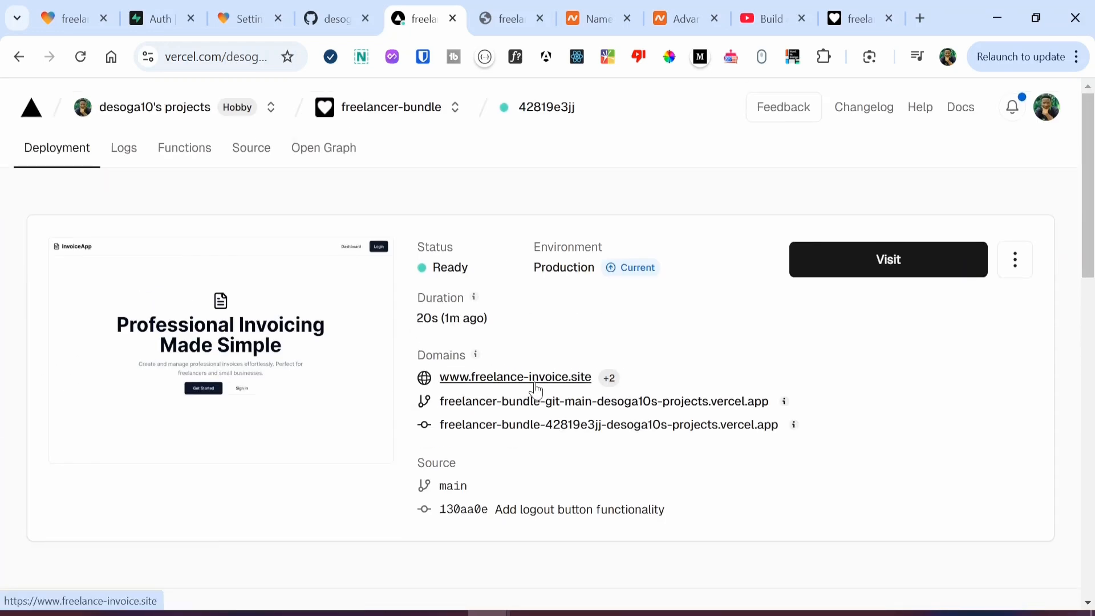
pyautogui.click(850, 16)
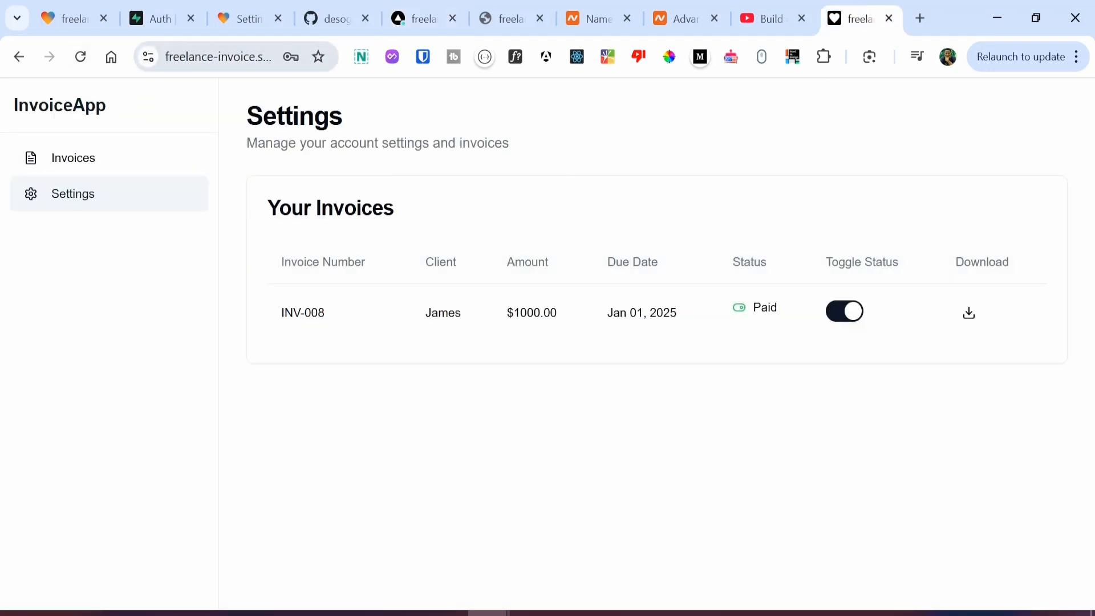
# Step: Trim the live site's address back to the freelance-invoice.site home page and go to Login
pyautogui.click(251, 64)
pyautogui.press('End')
pyautogui.press('BackSpace')
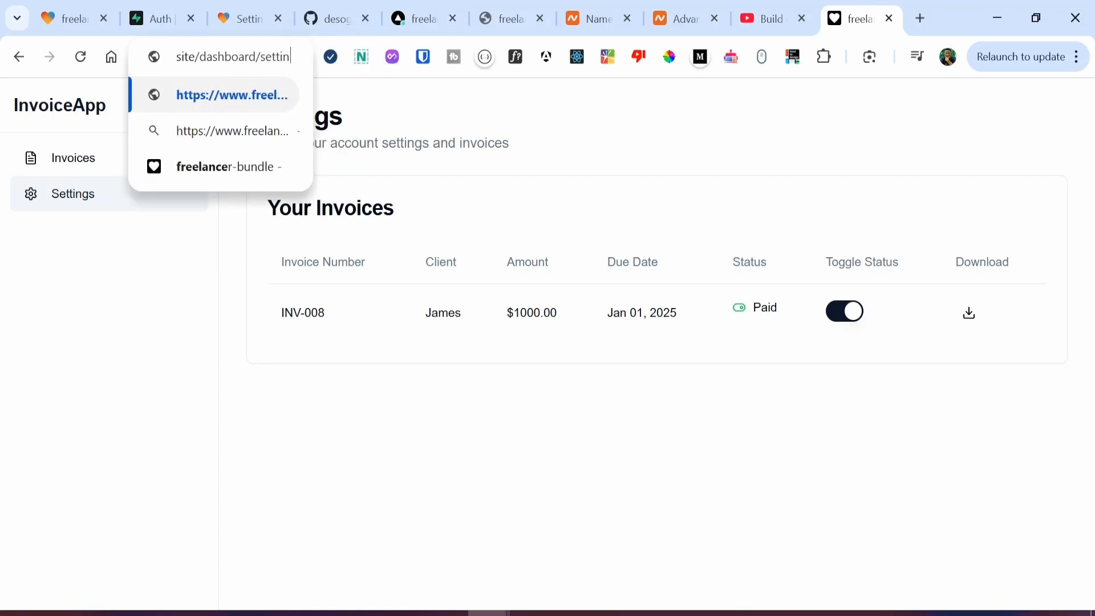
pyautogui.press('Return')
pyautogui.click(264, 57)
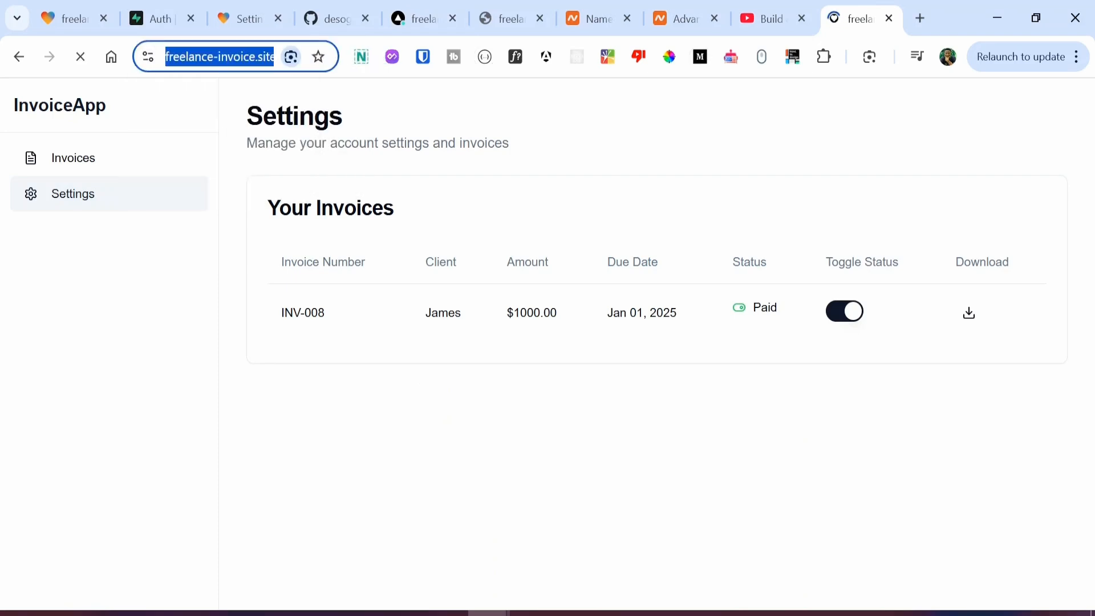
pyautogui.press('End')
pyautogui.press('BackSpace')
pyautogui.press('BackSpace')
pyautogui.press('BackSpace')
pyautogui.press('BackSpace')
pyautogui.press('BackSpace')
pyautogui.press('BackSpace')
pyautogui.press('BackSpace')
pyautogui.press('BackSpace')
pyautogui.press('BackSpace')
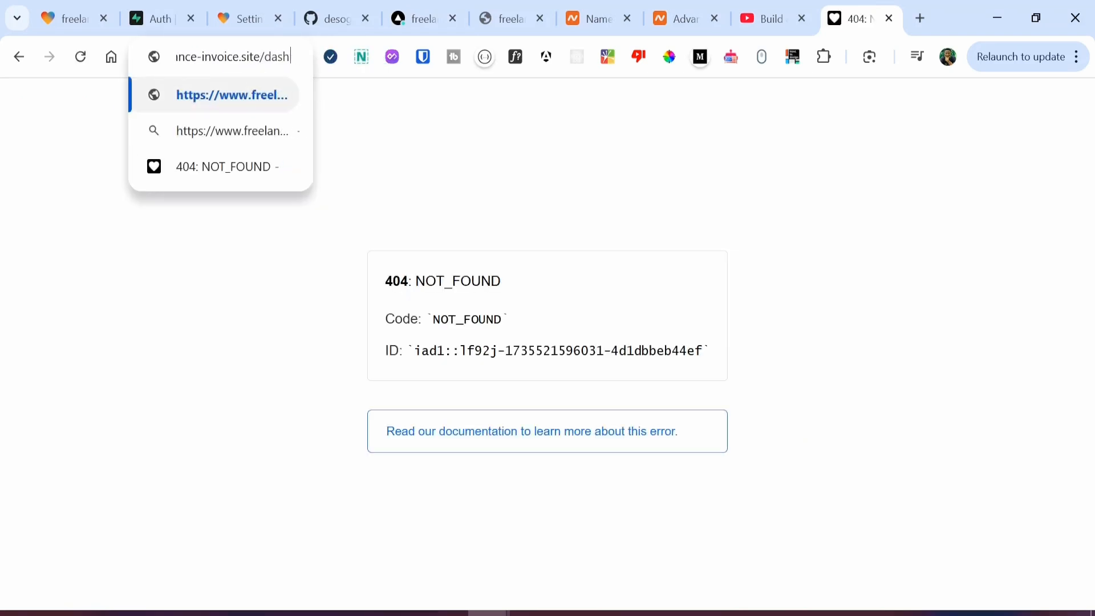
pyautogui.press('Return')
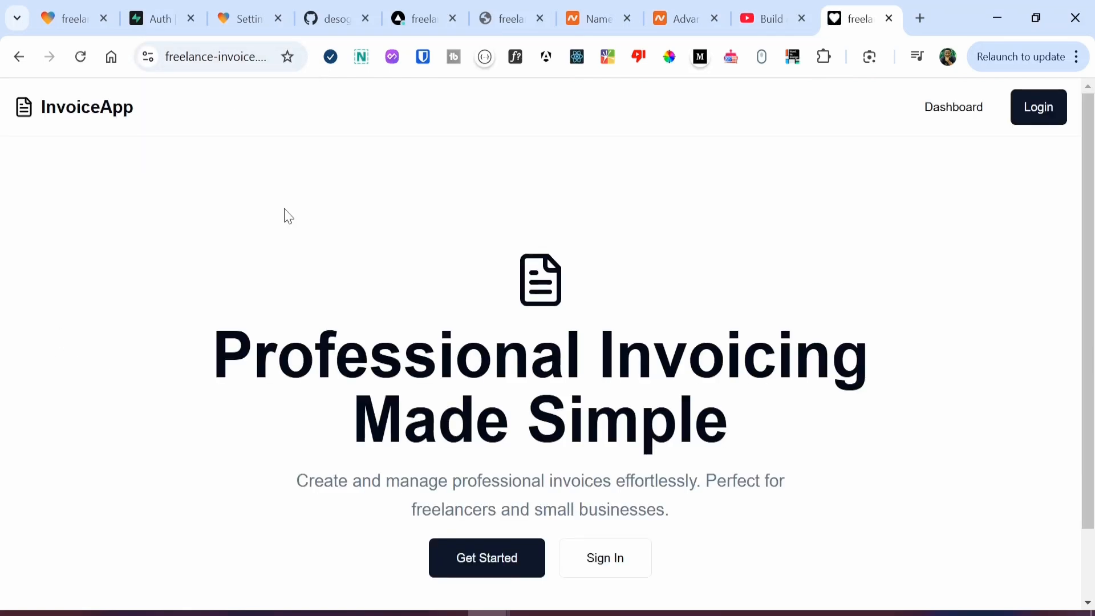
pyautogui.click(1049, 109)
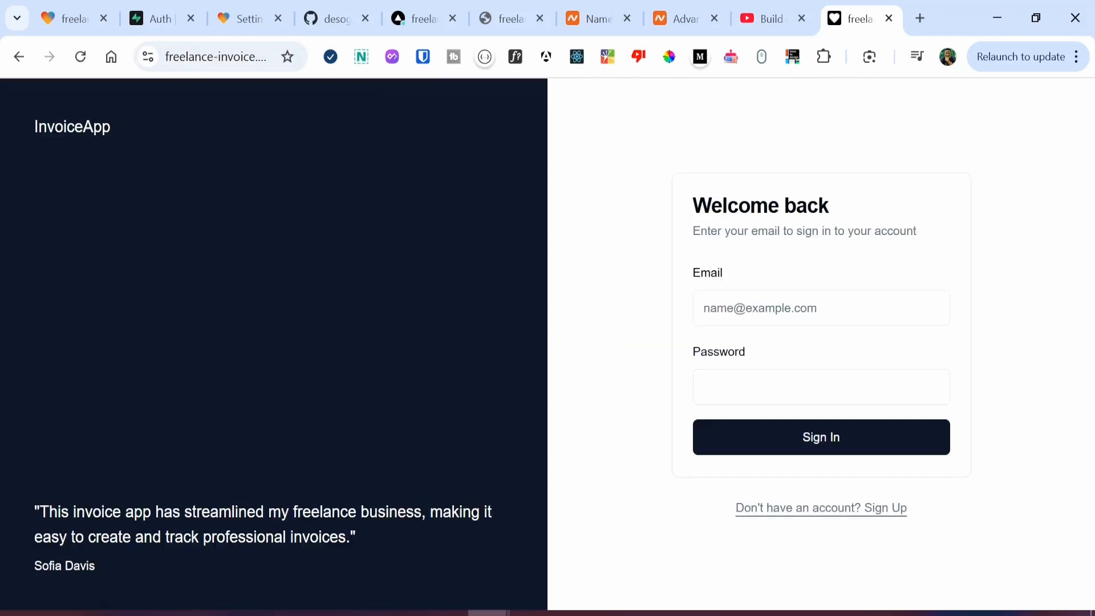
# Step: Sign in to the live site with the saved email and password, dismissing the Bitwarden prompt
pyautogui.click(758, 308)
pyautogui.press('super+v')
pyautogui.click(818, 206)
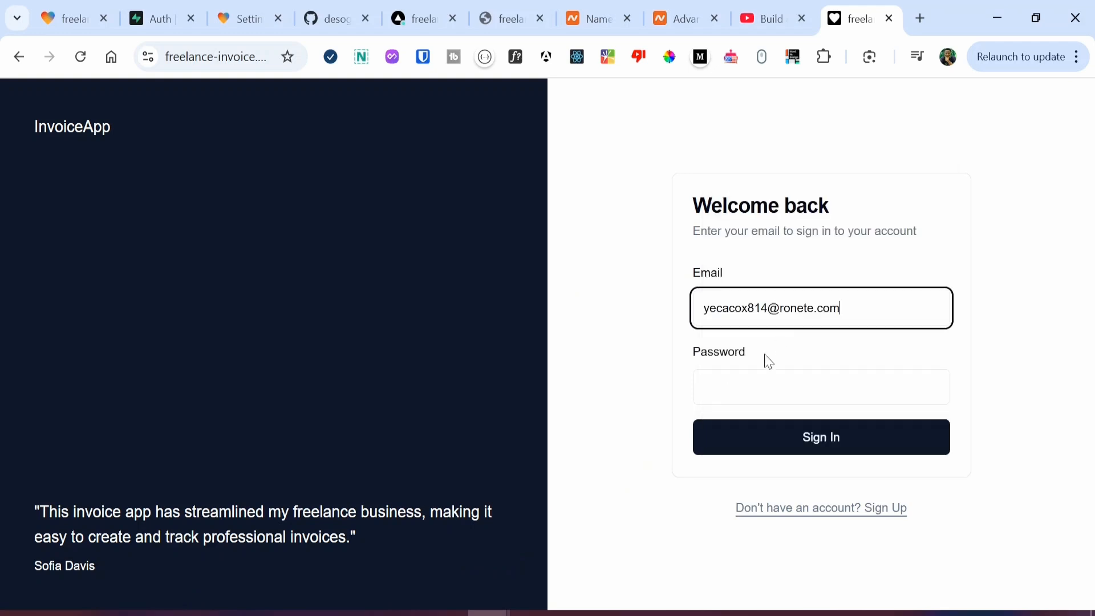
pyautogui.click(767, 384)
pyautogui.write('**********')
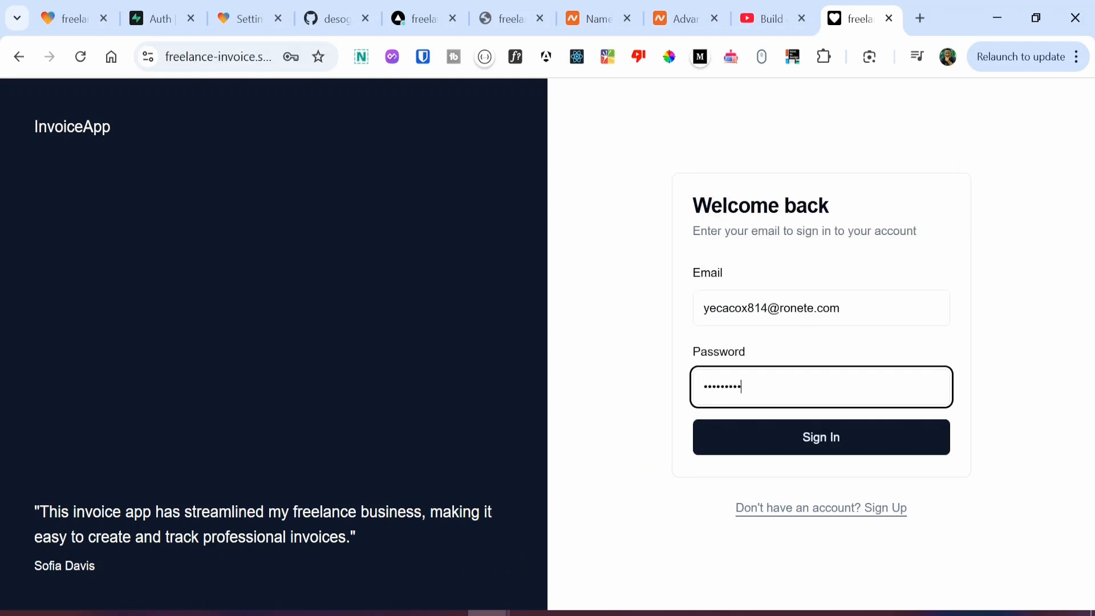
pyautogui.click(790, 447)
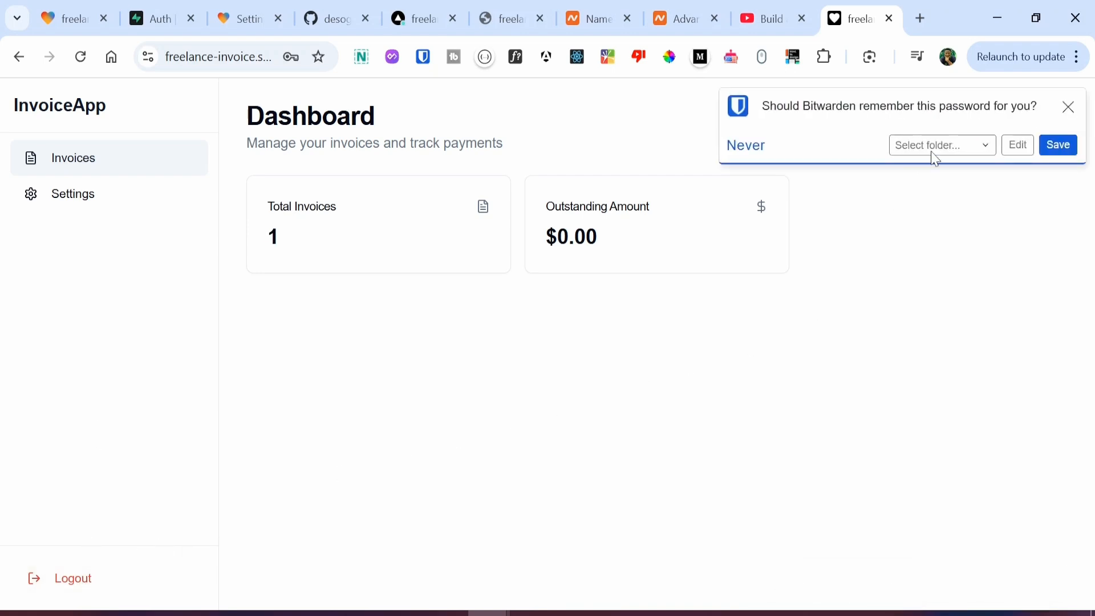
pyautogui.click(1068, 107)
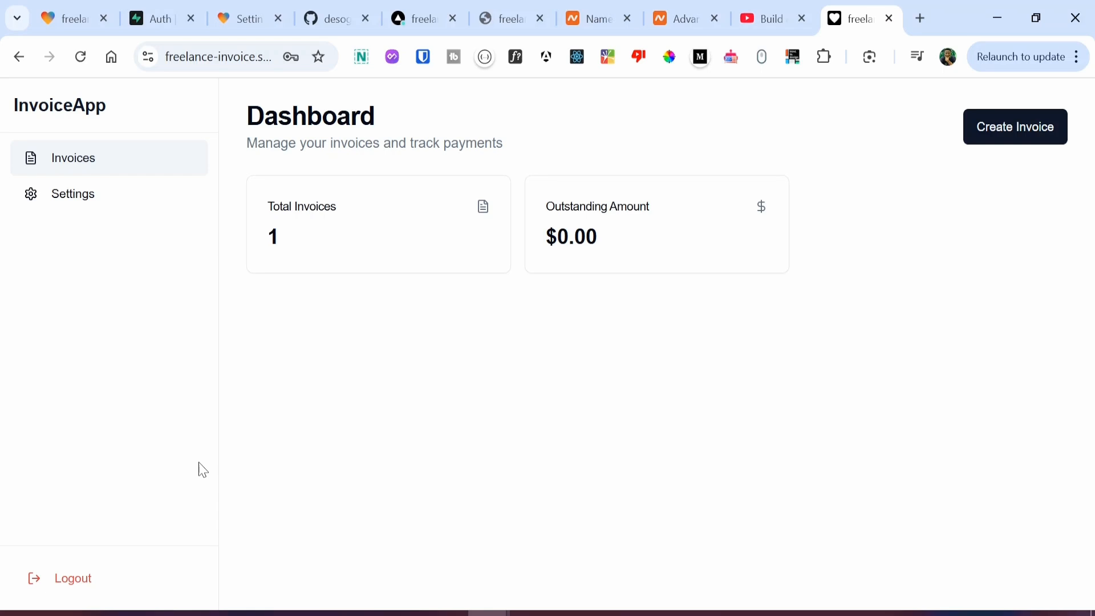